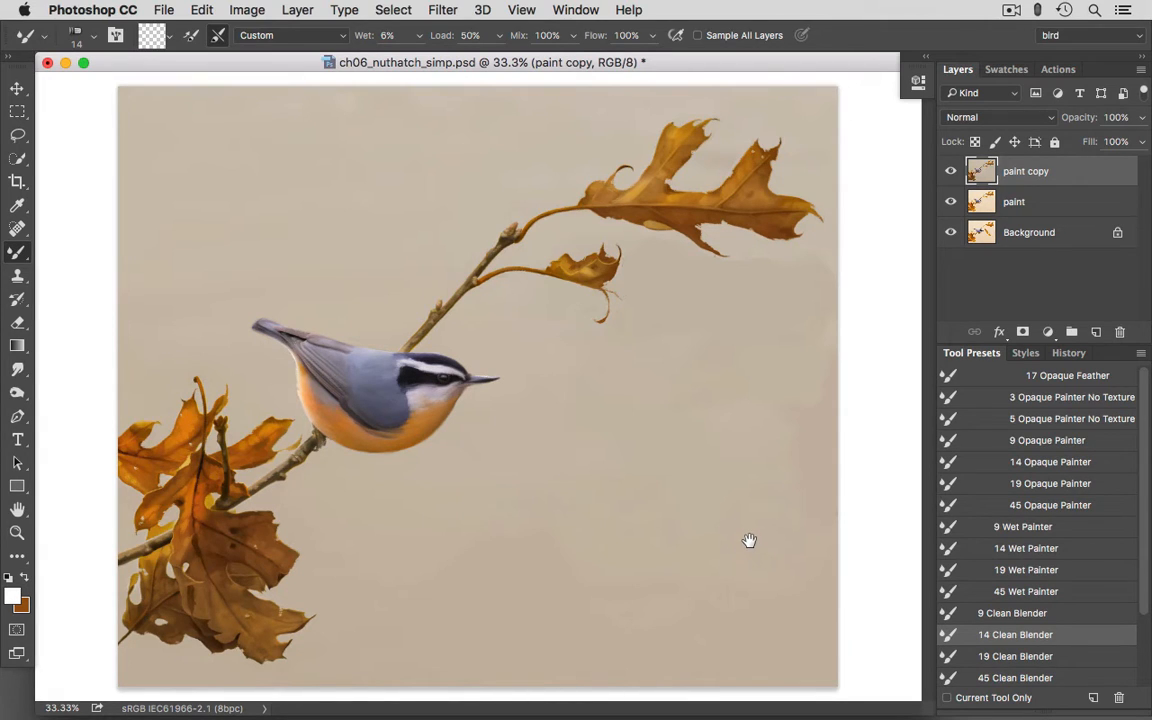
- Invert the active selection so it covers the background around the bird and leaves, and hide the selection outline
{"action": "left_click", "coordinate": [395, 10]}
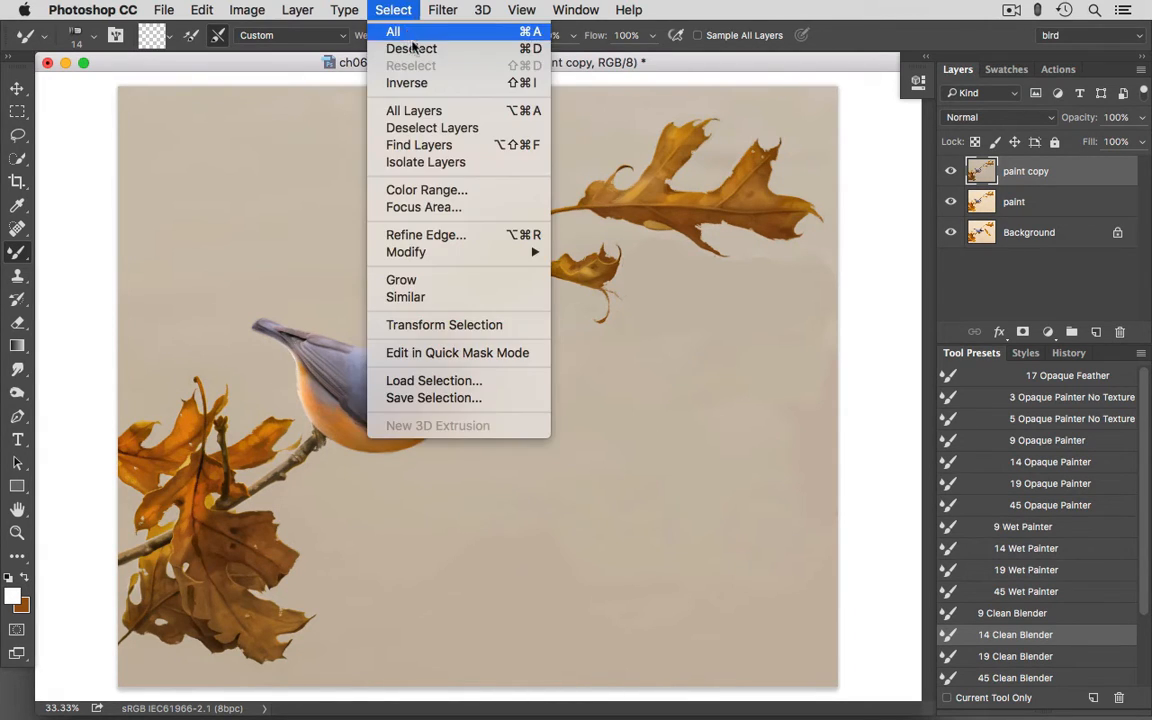
{"action": "left_click", "coordinate": [407, 83]}
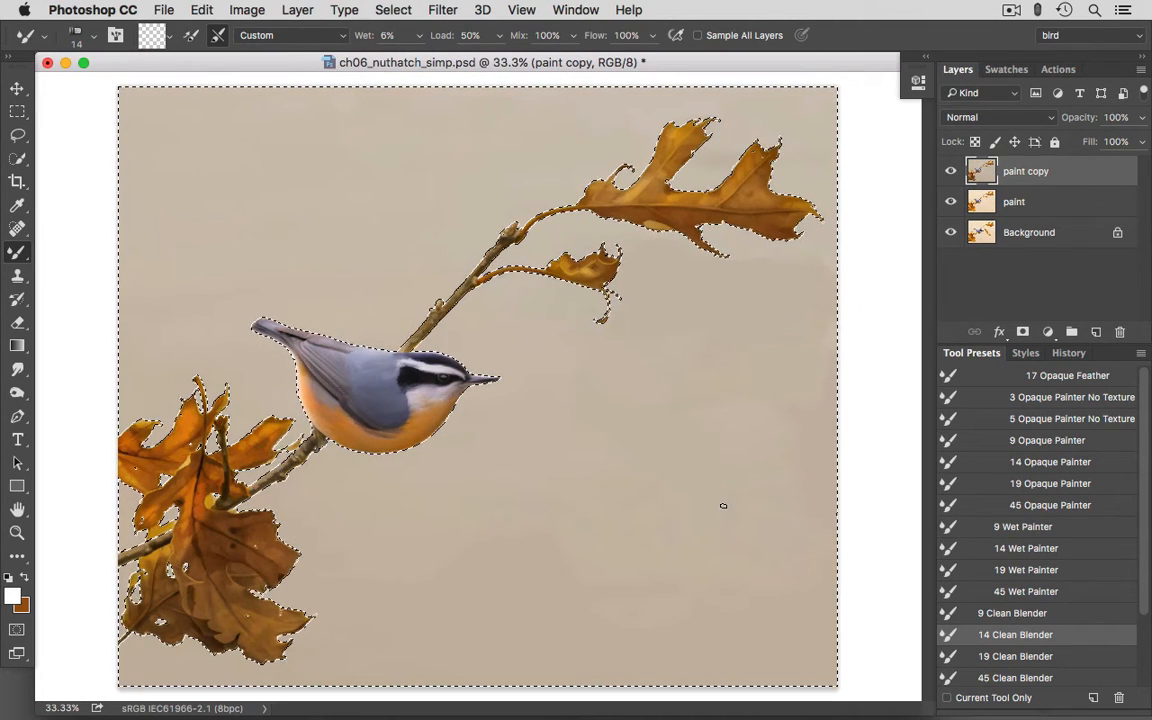
{"action": "key", "text": "super+d"}
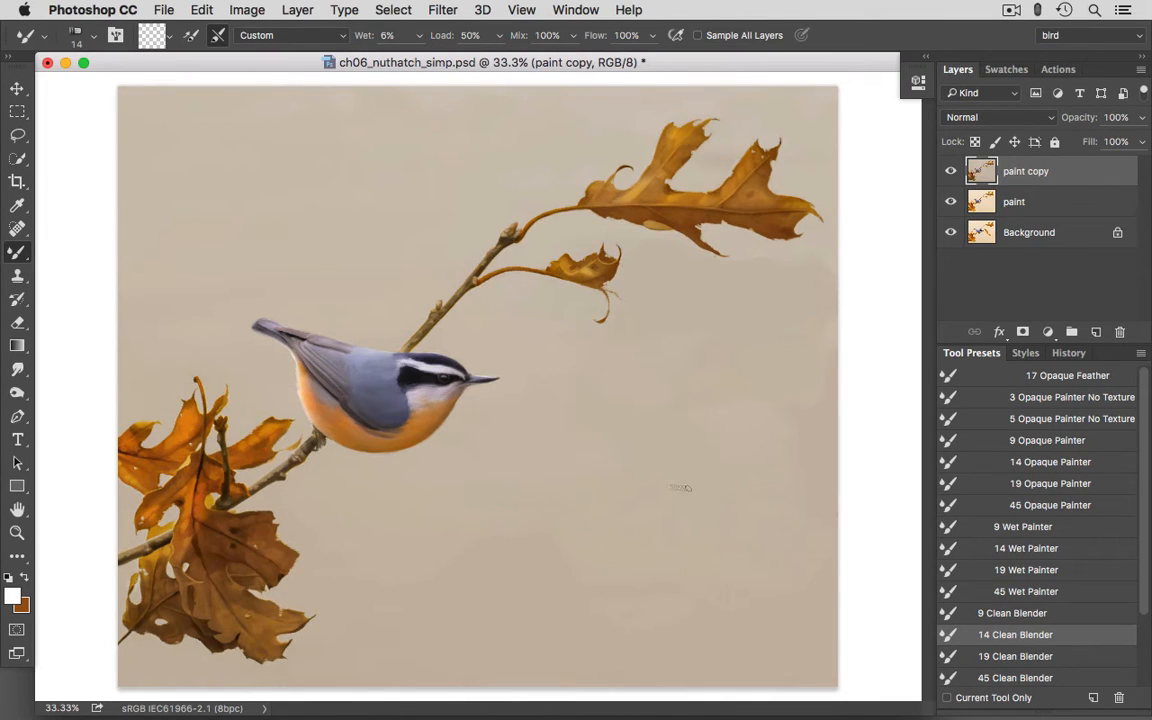
- Darken the lower-right part of the background with the Burn tool at a brush size of 600 px
{"action": "left_click", "coordinate": [16, 395]}
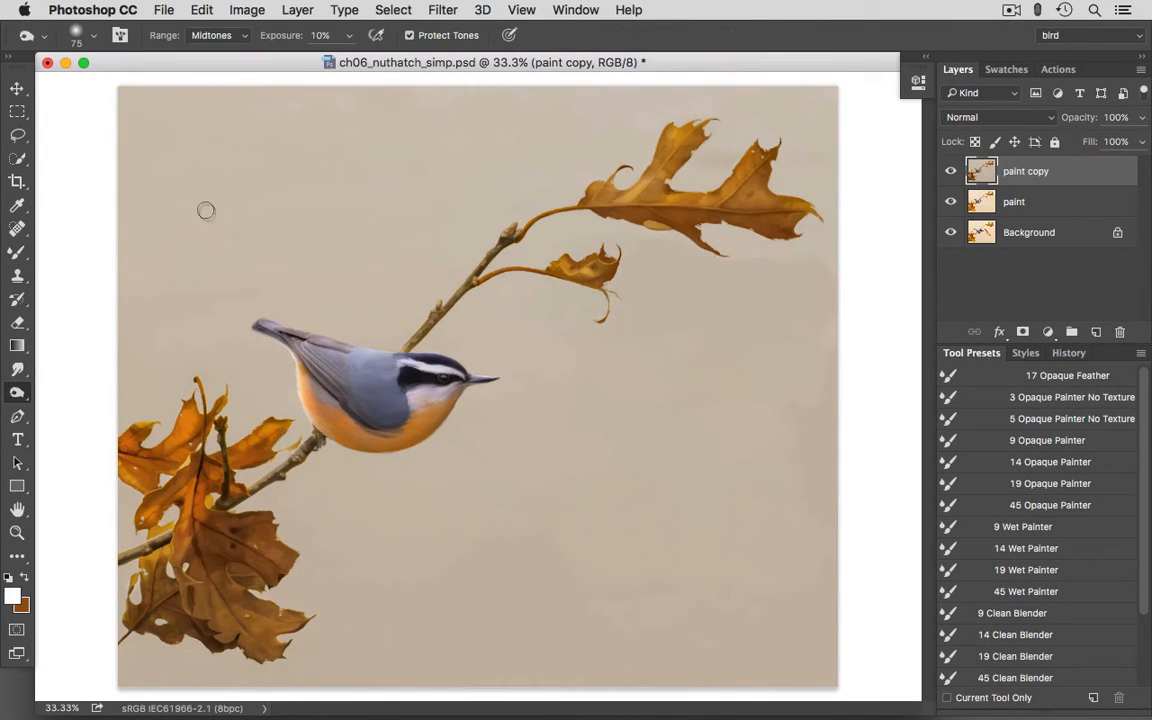
{"action": "left_click", "coordinate": [96, 40]}
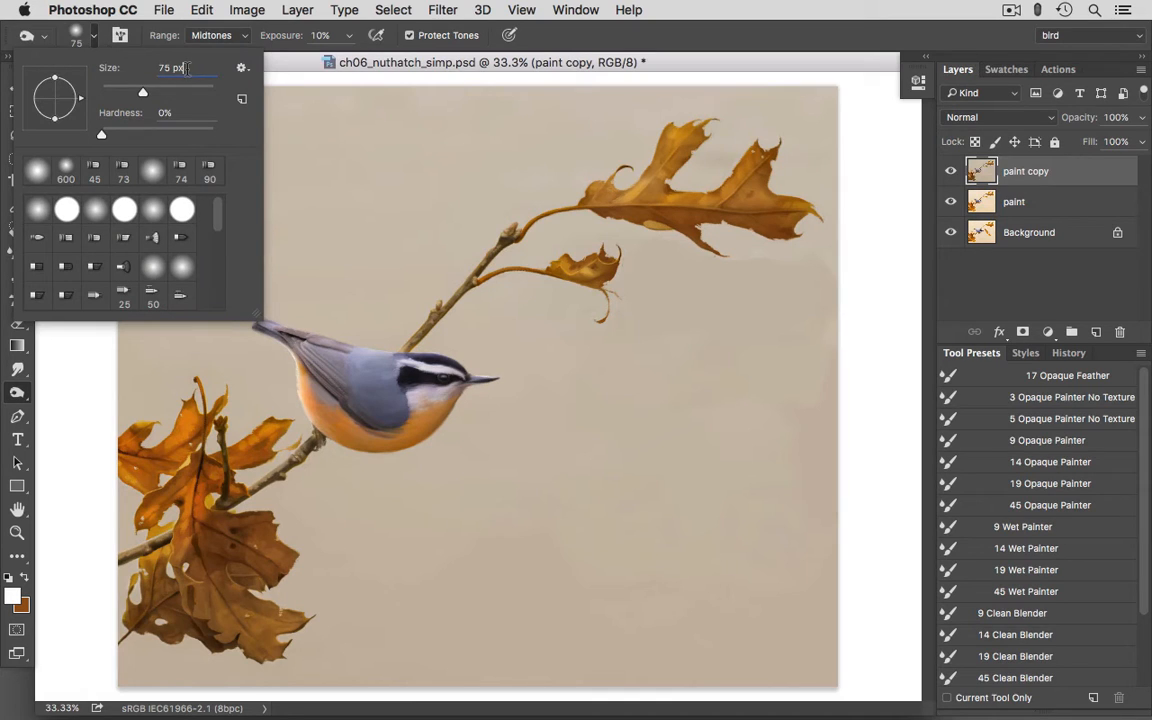
{"action": "type", "text": "600"}
{"action": "key", "text": "Return"}
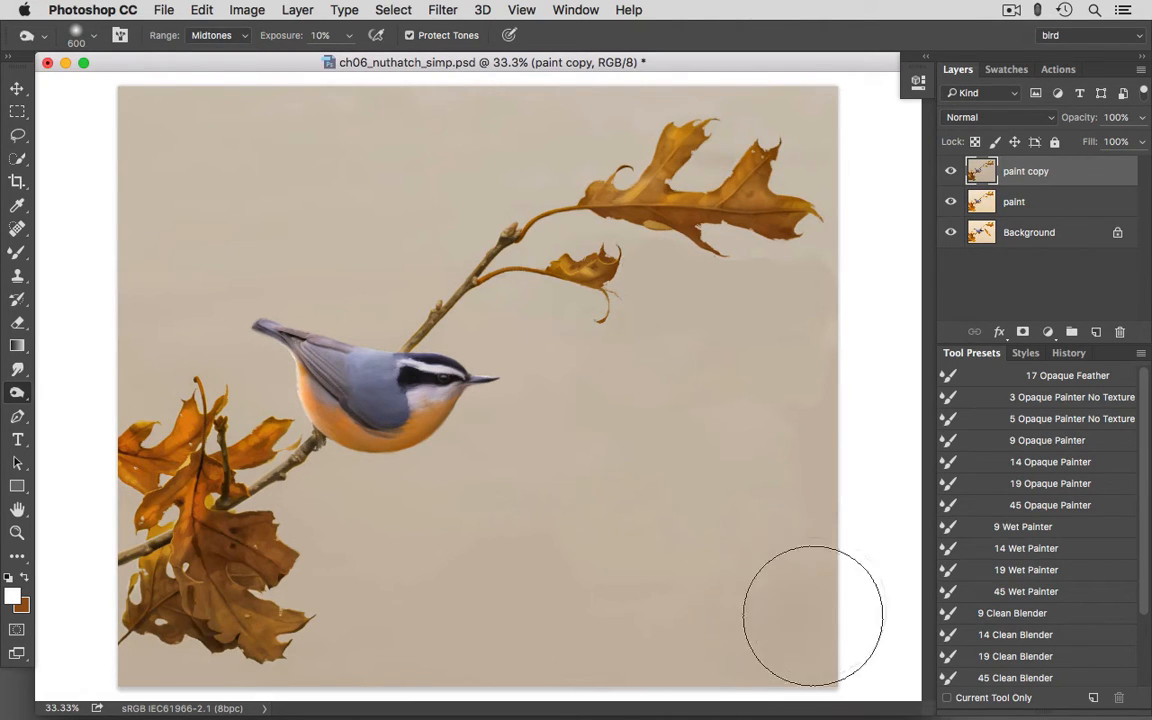
{"action": "mouse_move", "coordinate": [813, 616]}
{"action": "left_mouse_down"}
{"action": "mouse_move", "coordinate": [743, 589]}
{"action": "mouse_move", "coordinate": [617, 613]}
{"action": "mouse_move", "coordinate": [727, 523]}
{"action": "mouse_move", "coordinate": [779, 530]}
{"action": "mouse_move", "coordinate": [717, 512]}
{"action": "mouse_move", "coordinate": [557, 581]}
{"action": "mouse_move", "coordinate": [492, 595]}
{"action": "mouse_move", "coordinate": [424, 653]}
{"action": "mouse_move", "coordinate": [368, 658]}
{"action": "mouse_move", "coordinate": [391, 638]}
{"action": "mouse_move", "coordinate": [748, 529]}
{"action": "mouse_move", "coordinate": [807, 484]}
{"action": "mouse_move", "coordinate": [781, 446]}
{"action": "mouse_move", "coordinate": [812, 408]}
{"action": "mouse_move", "coordinate": [685, 464]}
{"action": "mouse_move", "coordinate": [774, 484]}
{"action": "mouse_move", "coordinate": [778, 614]}
{"action": "mouse_move", "coordinate": [840, 659]}
{"action": "mouse_move", "coordinate": [845, 628]}
{"action": "mouse_move", "coordinate": [796, 429]}
{"action": "mouse_move", "coordinate": [810, 366]}
{"action": "mouse_move", "coordinate": [771, 562]}
{"action": "mouse_move", "coordinate": [773, 591]}
{"action": "left_mouse_up"}
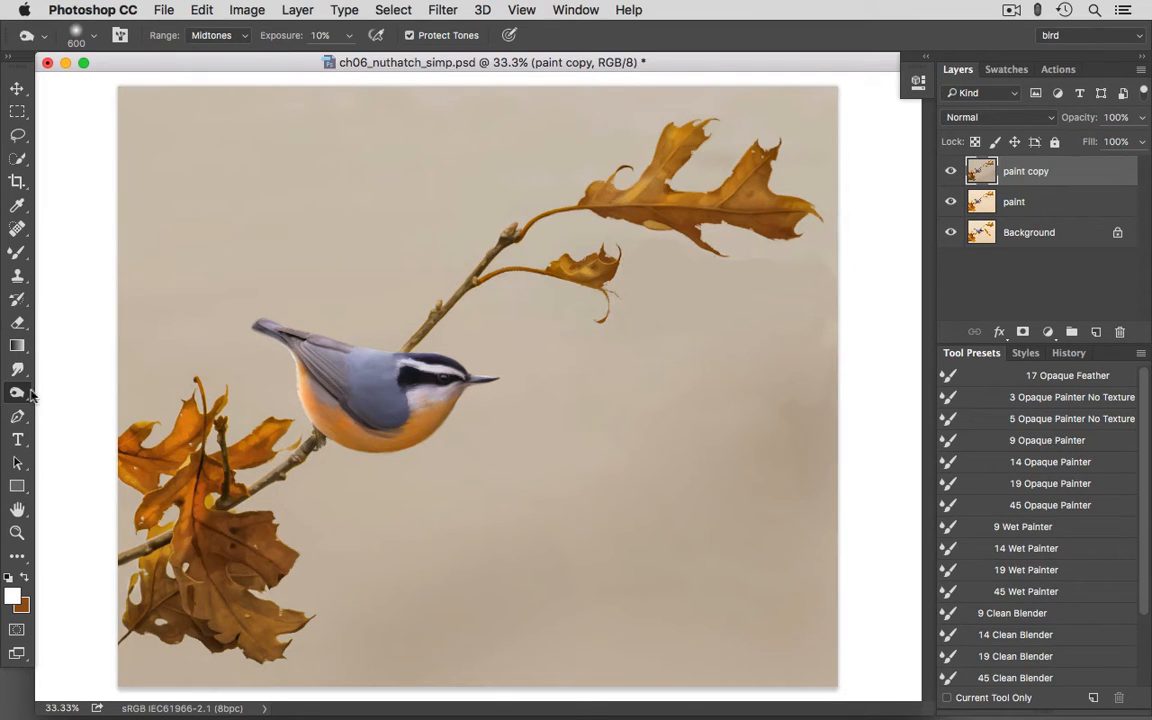
- Switch to the Dodge tool and set its brush size to 600 px for lightening the background
{"action": "left_click_drag", "start_coordinate": [26, 393], "coordinate": [75, 389]}
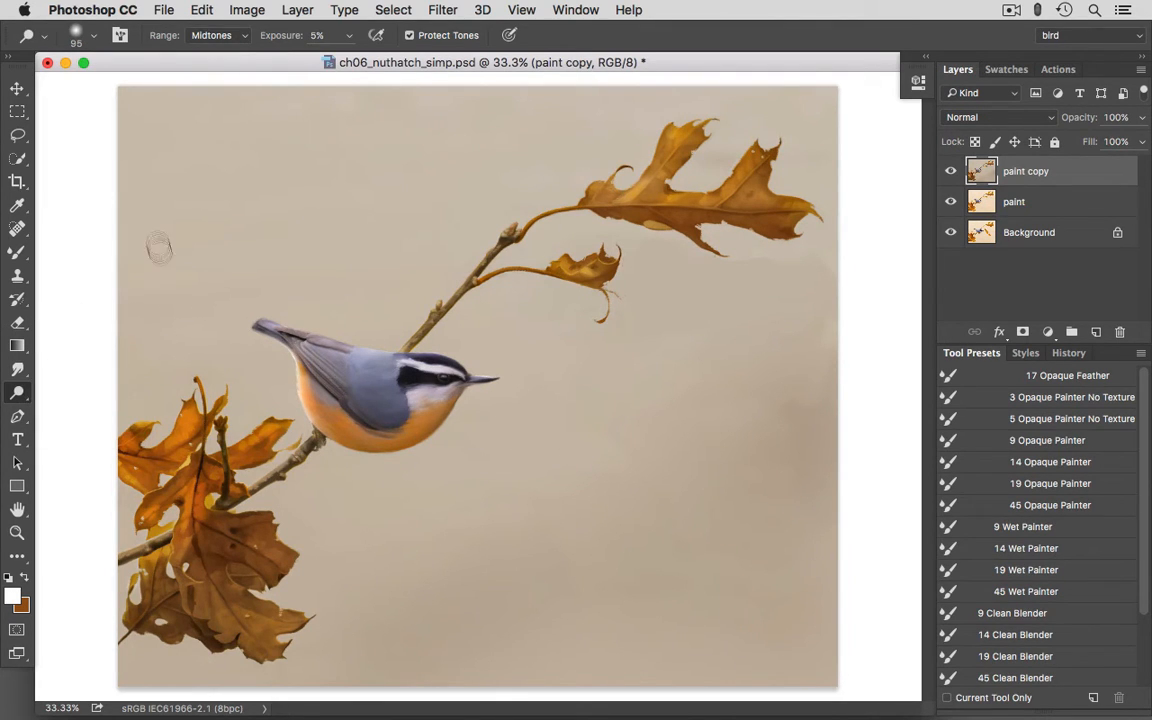
{"action": "left_click", "coordinate": [94, 38]}
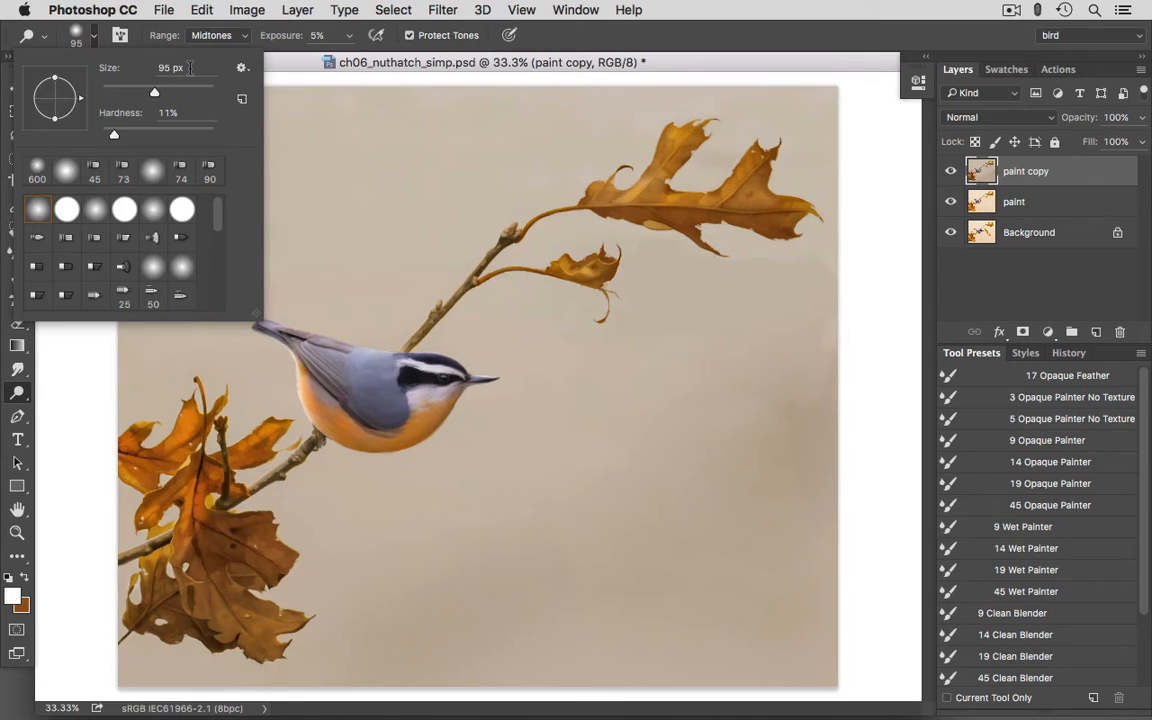
{"action": "type", "text": "600"}
{"action": "key", "text": "Return"}
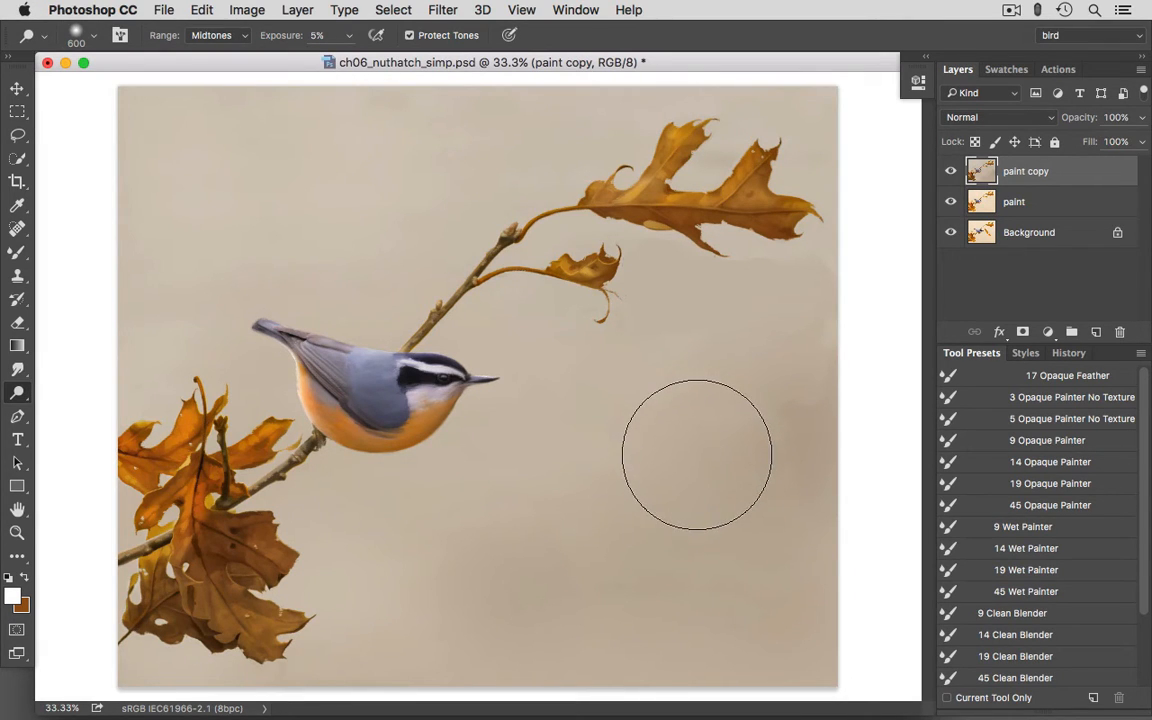
- Paint a band of white clouds across the background behind the bird and twig, using the 45 Wet Painter preset at 77 px
{"action": "left_click", "coordinate": [981, 592]}
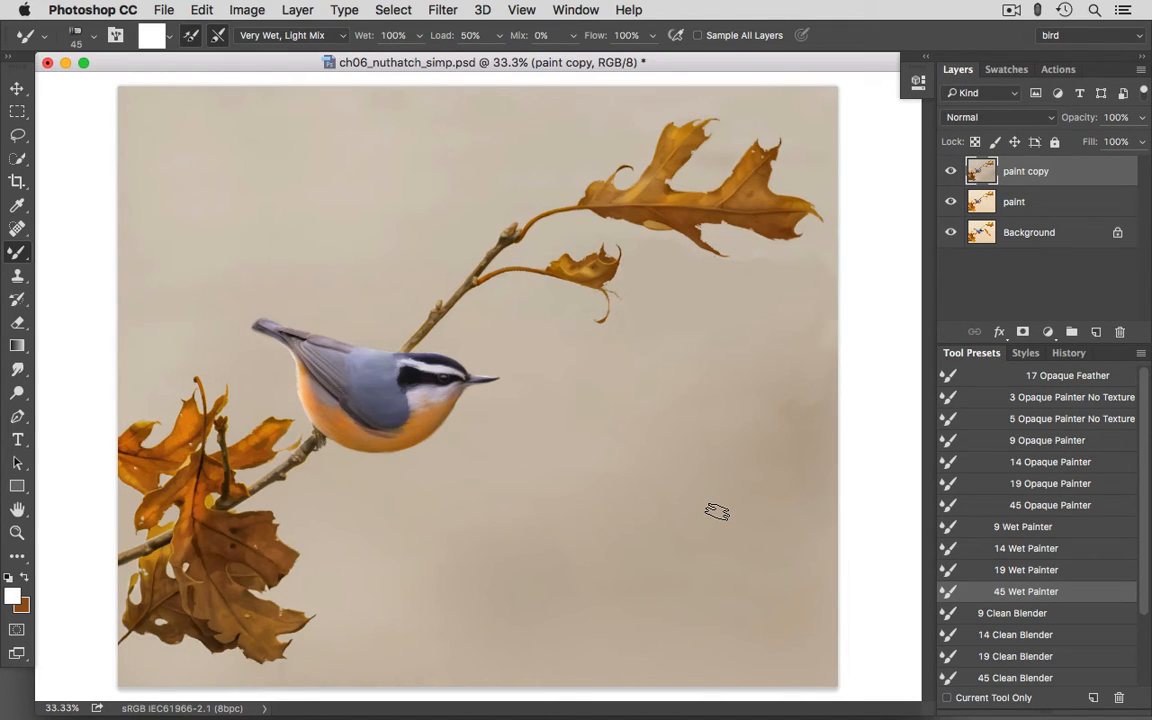
{"action": "left_click", "coordinate": [94, 42]}
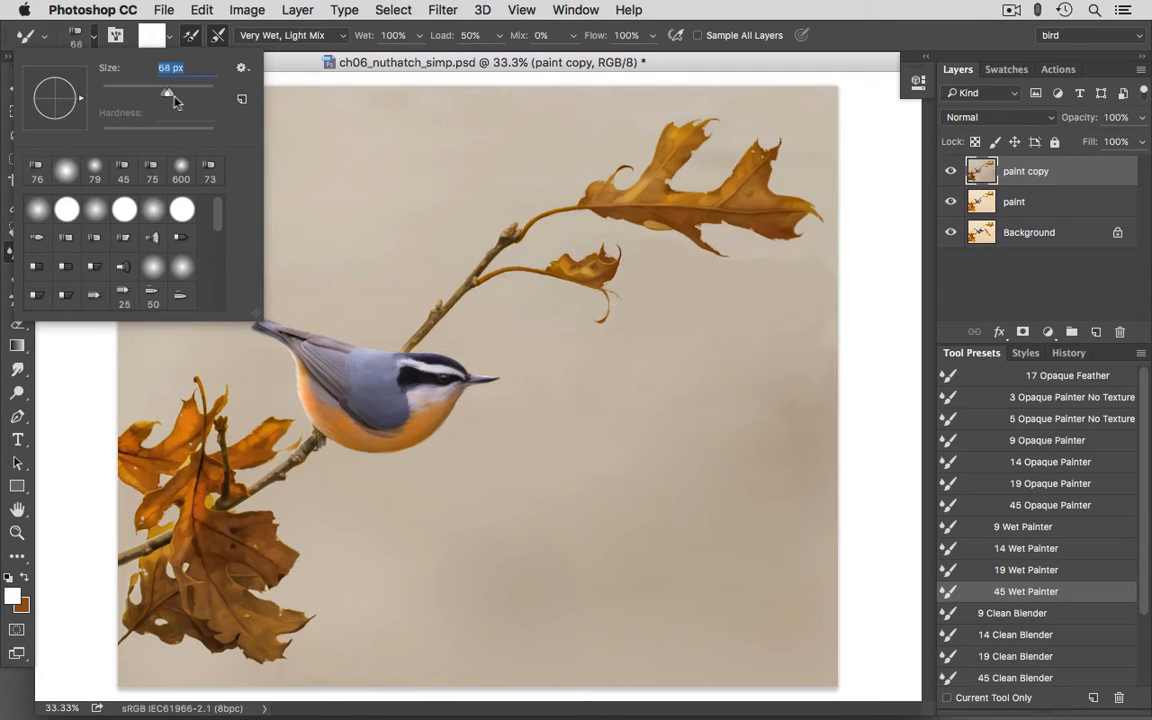
{"action": "left_click_drag", "start_coordinate": [174, 97], "coordinate": [180, 97]}
{"action": "left_click", "coordinate": [872, 37]}
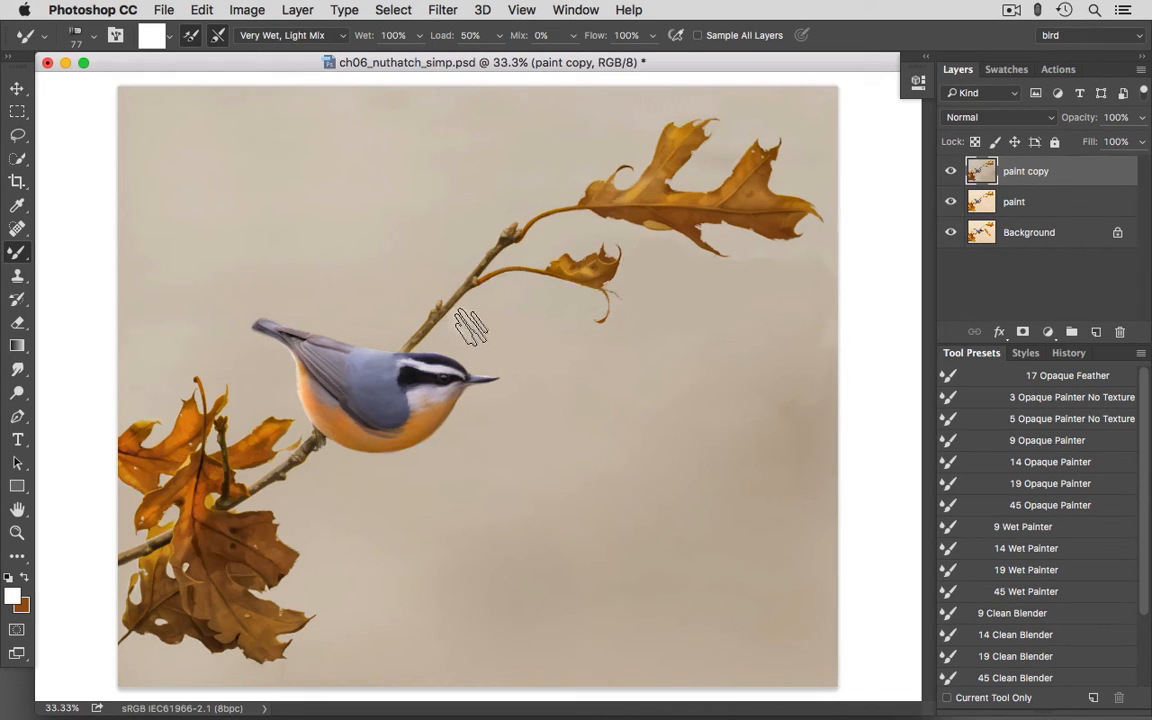
{"action": "mouse_move", "coordinate": [471, 328]}
{"action": "left_mouse_down"}
{"action": "mouse_move", "coordinate": [506, 355]}
{"action": "mouse_move", "coordinate": [521, 313]}
{"action": "mouse_move", "coordinate": [520, 347]}
{"action": "mouse_move", "coordinate": [521, 320]}
{"action": "mouse_move", "coordinate": [531, 338]}
{"action": "mouse_move", "coordinate": [520, 348]}
{"action": "mouse_move", "coordinate": [592, 371]}
{"action": "mouse_move", "coordinate": [547, 368]}
{"action": "mouse_move", "coordinate": [564, 385]}
{"action": "mouse_move", "coordinate": [547, 394]}
{"action": "mouse_move", "coordinate": [508, 354]}
{"action": "mouse_move", "coordinate": [502, 368]}
{"action": "mouse_move", "coordinate": [521, 362]}
{"action": "mouse_move", "coordinate": [513, 373]}
{"action": "mouse_move", "coordinate": [535, 391]}
{"action": "mouse_move", "coordinate": [580, 360]}
{"action": "left_mouse_up"}
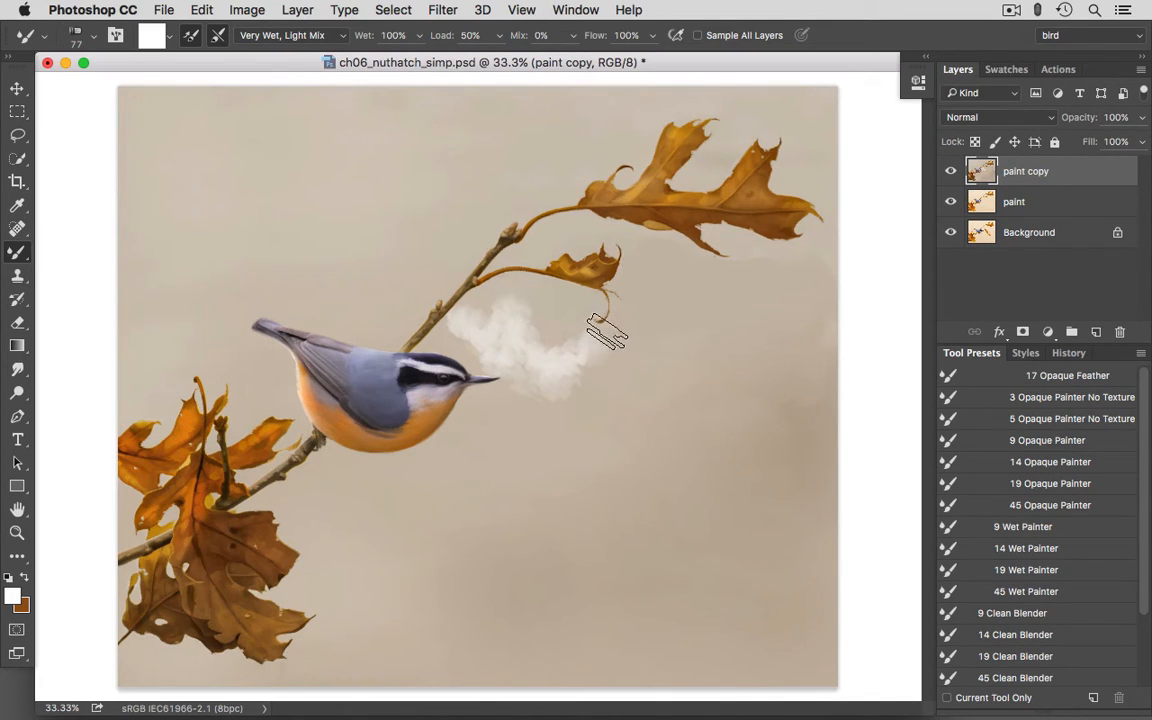
{"action": "mouse_move", "coordinate": [618, 340]}
{"action": "left_mouse_down"}
{"action": "mouse_move", "coordinate": [613, 383]}
{"action": "mouse_move", "coordinate": [678, 375]}
{"action": "mouse_move", "coordinate": [643, 358]}
{"action": "mouse_move", "coordinate": [646, 374]}
{"action": "mouse_move", "coordinate": [649, 362]}
{"action": "mouse_move", "coordinate": [656, 375]}
{"action": "mouse_move", "coordinate": [626, 345]}
{"action": "mouse_move", "coordinate": [659, 370]}
{"action": "mouse_move", "coordinate": [681, 336]}
{"action": "mouse_move", "coordinate": [685, 367]}
{"action": "mouse_move", "coordinate": [709, 305]}
{"action": "mouse_move", "coordinate": [725, 316]}
{"action": "mouse_move", "coordinate": [672, 367]}
{"action": "mouse_move", "coordinate": [689, 340]}
{"action": "mouse_move", "coordinate": [720, 337]}
{"action": "mouse_move", "coordinate": [733, 303]}
{"action": "mouse_move", "coordinate": [728, 367]}
{"action": "mouse_move", "coordinate": [740, 342]}
{"action": "mouse_move", "coordinate": [730, 308]}
{"action": "mouse_move", "coordinate": [757, 302]}
{"action": "mouse_move", "coordinate": [746, 305]}
{"action": "mouse_move", "coordinate": [749, 343]}
{"action": "mouse_move", "coordinate": [771, 352]}
{"action": "mouse_move", "coordinate": [806, 311]}
{"action": "mouse_move", "coordinate": [802, 284]}
{"action": "mouse_move", "coordinate": [767, 275]}
{"action": "mouse_move", "coordinate": [774, 258]}
{"action": "mouse_move", "coordinate": [799, 256]}
{"action": "mouse_move", "coordinate": [819, 272]}
{"action": "mouse_move", "coordinate": [818, 255]}
{"action": "mouse_move", "coordinate": [836, 296]}
{"action": "mouse_move", "coordinate": [792, 342]}
{"action": "left_mouse_up"}
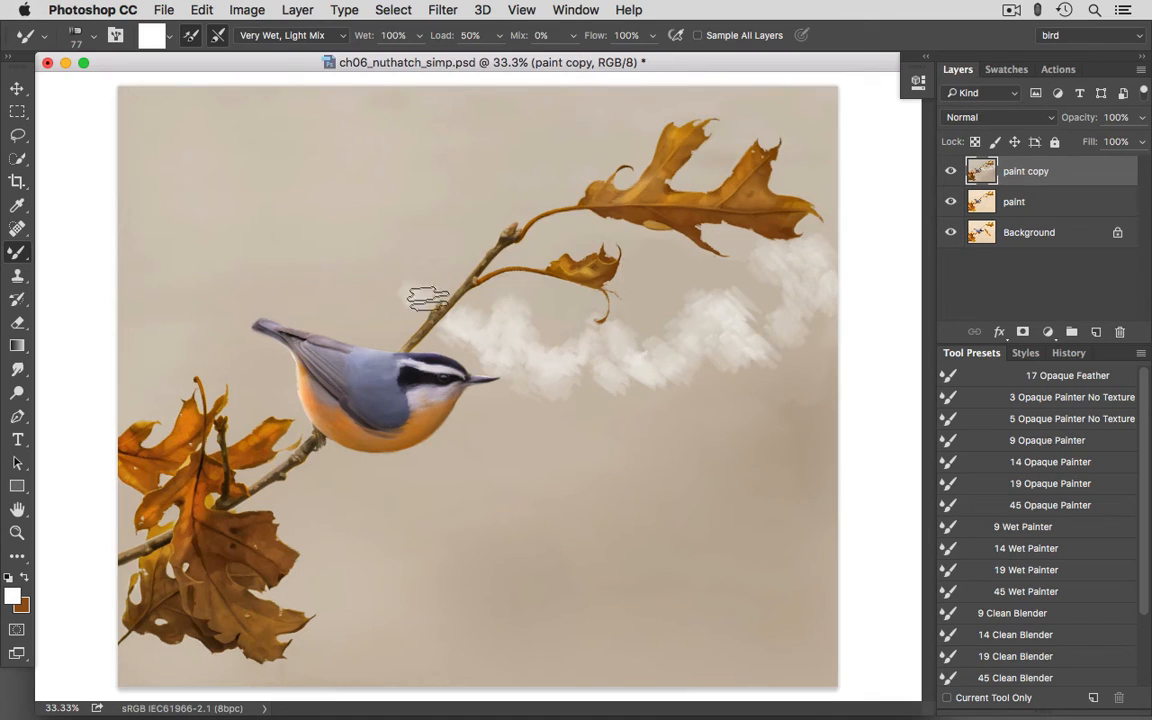
{"action": "mouse_move", "coordinate": [428, 298]}
{"action": "left_mouse_down"}
{"action": "mouse_move", "coordinate": [405, 310]}
{"action": "mouse_move", "coordinate": [355, 276]}
{"action": "mouse_move", "coordinate": [411, 256]}
{"action": "mouse_move", "coordinate": [410, 266]}
{"action": "mouse_move", "coordinate": [278, 271]}
{"action": "mouse_move", "coordinate": [285, 277]}
{"action": "mouse_move", "coordinate": [289, 264]}
{"action": "mouse_move", "coordinate": [257, 257]}
{"action": "left_mouse_up"}
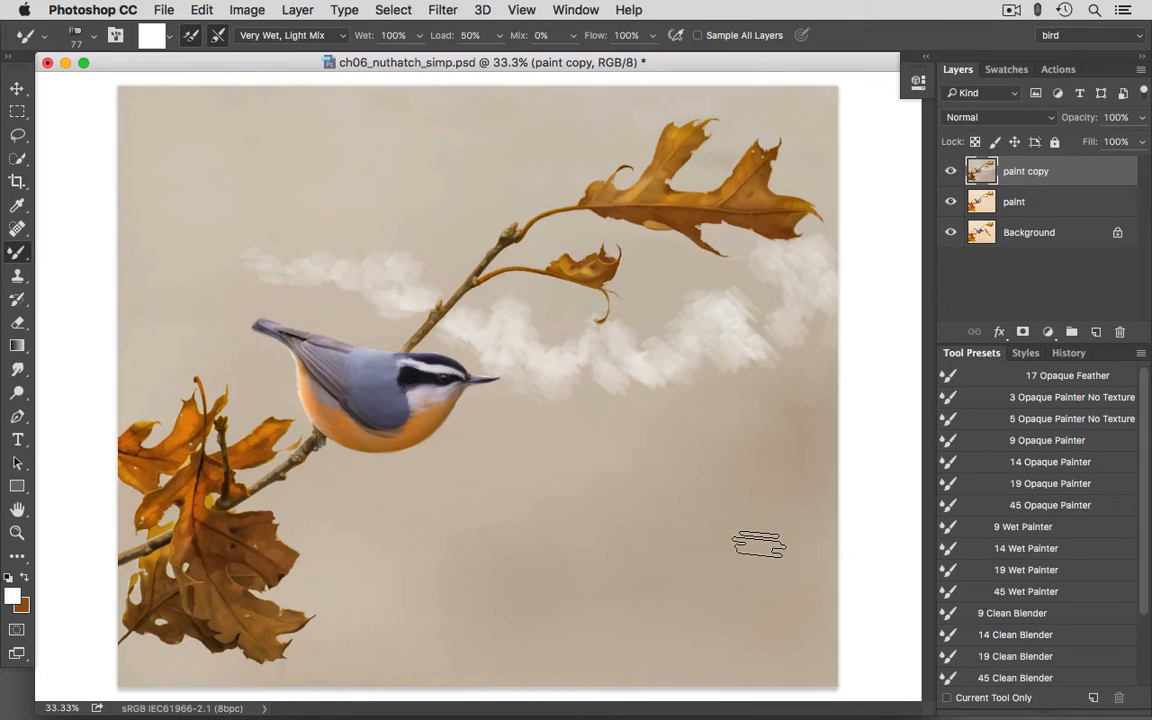
- Sample the beige background colour and paint it over the lower parts of the cloud band to soften and shape them
{"action": "left_click", "coordinate": [590, 372], "text": "alt"}
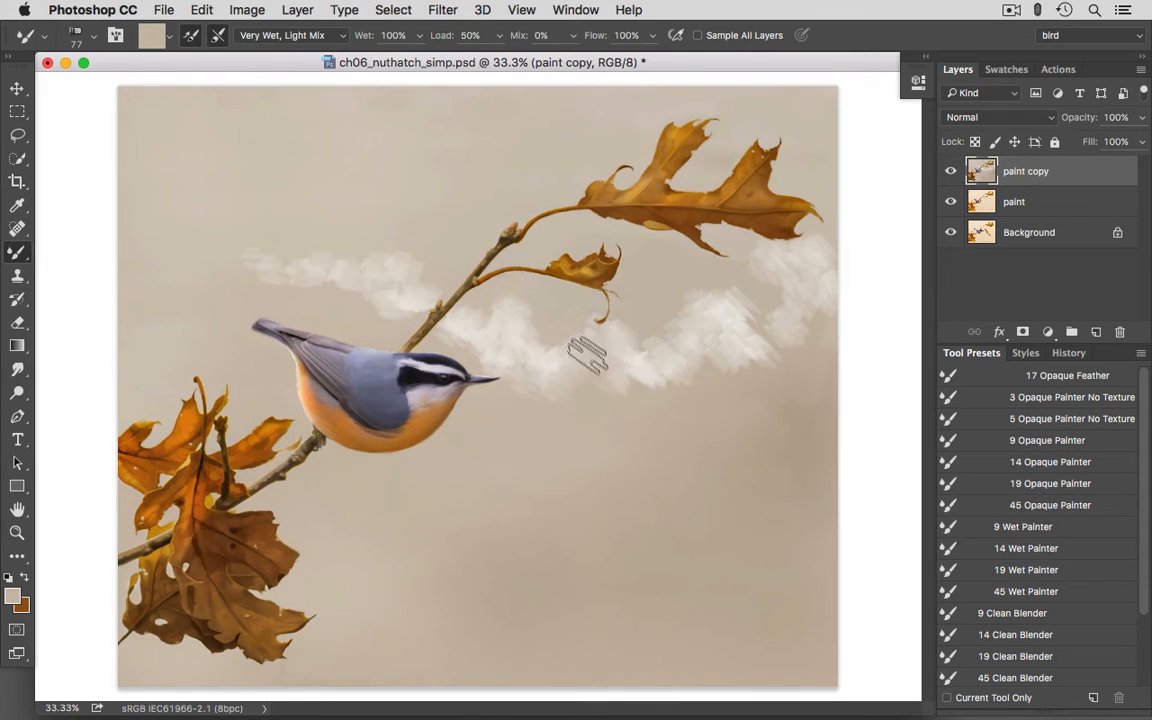
{"action": "mouse_move", "coordinate": [614, 358]}
{"action": "left_mouse_down"}
{"action": "mouse_move", "coordinate": [624, 380]}
{"action": "mouse_move", "coordinate": [643, 368]}
{"action": "mouse_move", "coordinate": [624, 382]}
{"action": "mouse_move", "coordinate": [626, 351]}
{"action": "left_mouse_up"}
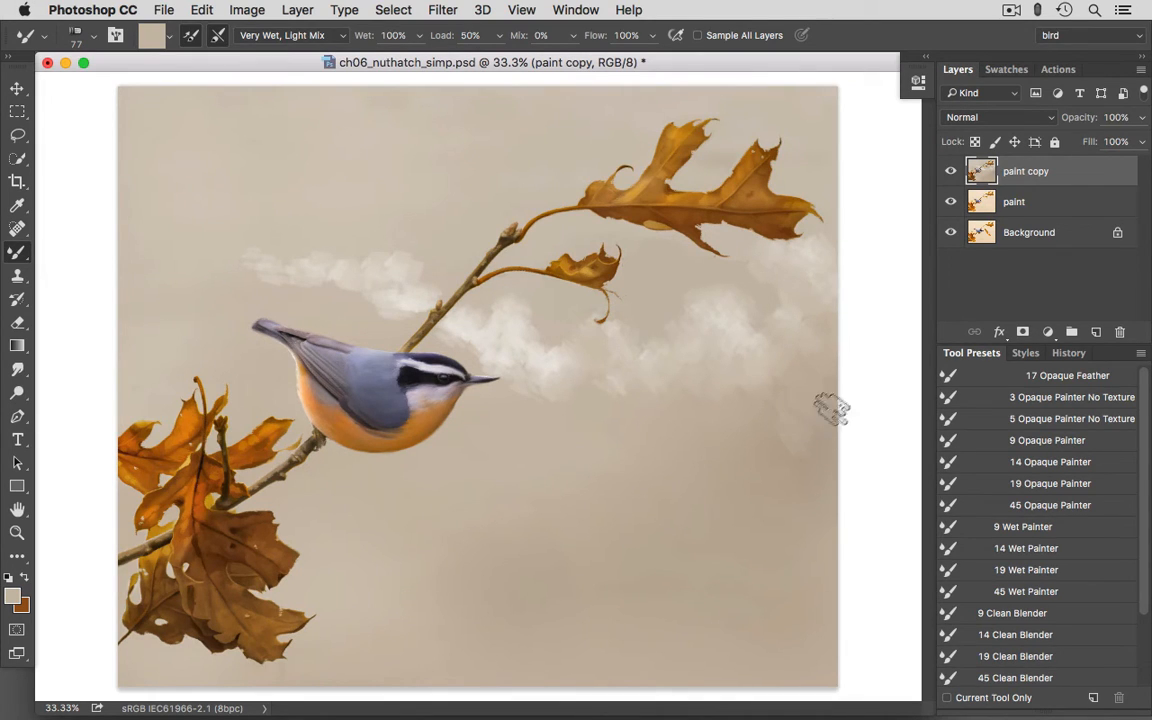
{"action": "mouse_move", "coordinate": [660, 396]}
{"action": "left_mouse_down"}
{"action": "mouse_move", "coordinate": [643, 401]}
{"action": "mouse_move", "coordinate": [706, 395]}
{"action": "left_mouse_up"}
{"action": "mouse_move", "coordinate": [655, 366]}
{"action": "left_mouse_down"}
{"action": "mouse_move", "coordinate": [693, 376]}
{"action": "mouse_move", "coordinate": [720, 409]}
{"action": "mouse_move", "coordinate": [743, 377]}
{"action": "mouse_move", "coordinate": [756, 343]}
{"action": "left_mouse_up"}
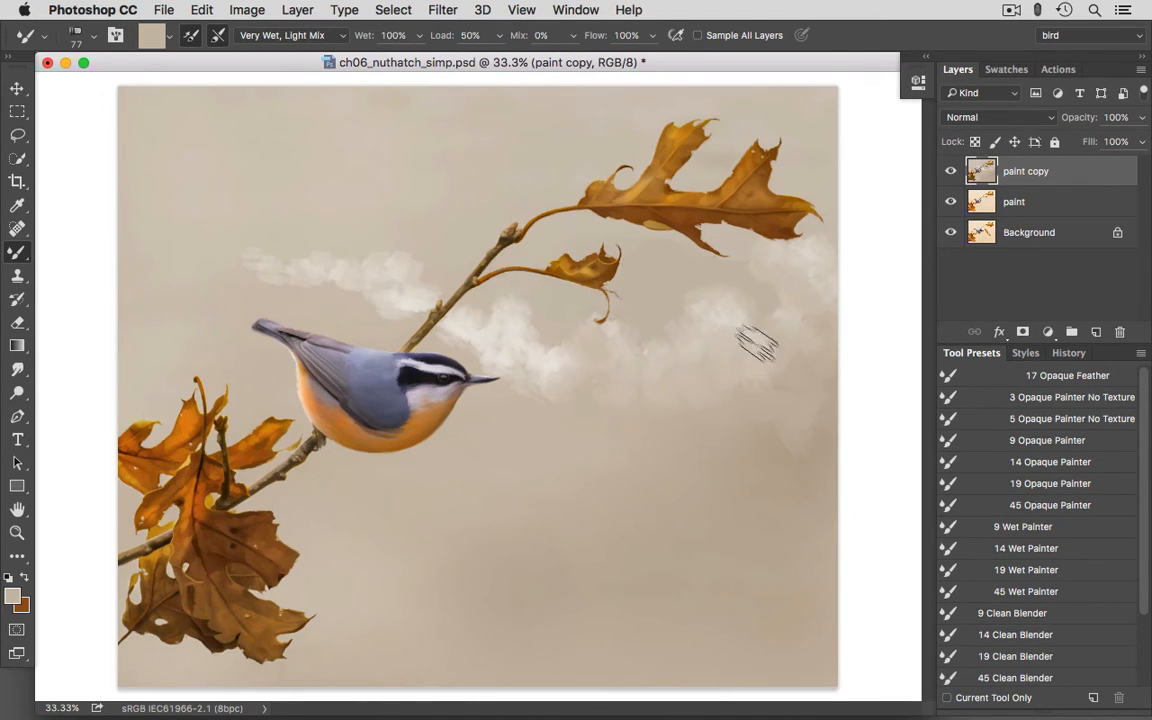
{"action": "mouse_move", "coordinate": [586, 370]}
{"action": "left_mouse_down"}
{"action": "mouse_move", "coordinate": [621, 360]}
{"action": "mouse_move", "coordinate": [653, 367]}
{"action": "mouse_move", "coordinate": [556, 389]}
{"action": "mouse_move", "coordinate": [505, 360]}
{"action": "left_mouse_up"}
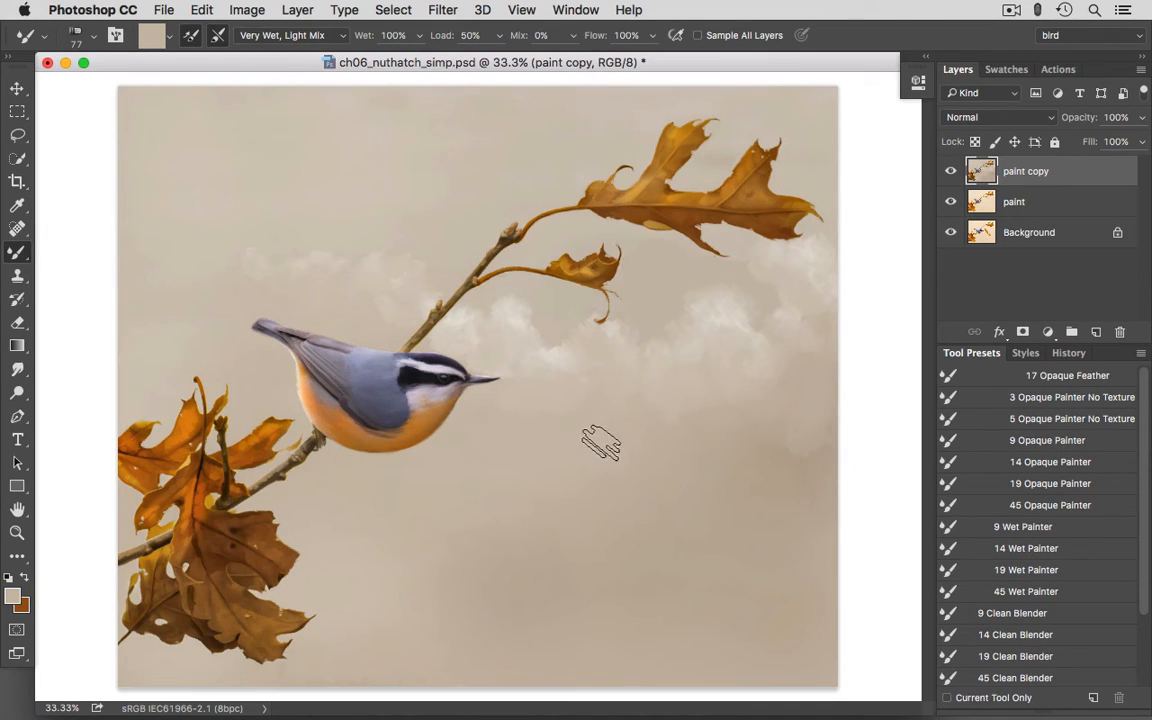
- Highlight the cloud tops in white (ffffff) with the 45 Wet Painter preset, and blend them using a sampled beige
{"action": "left_click", "coordinate": [1022, 591]}
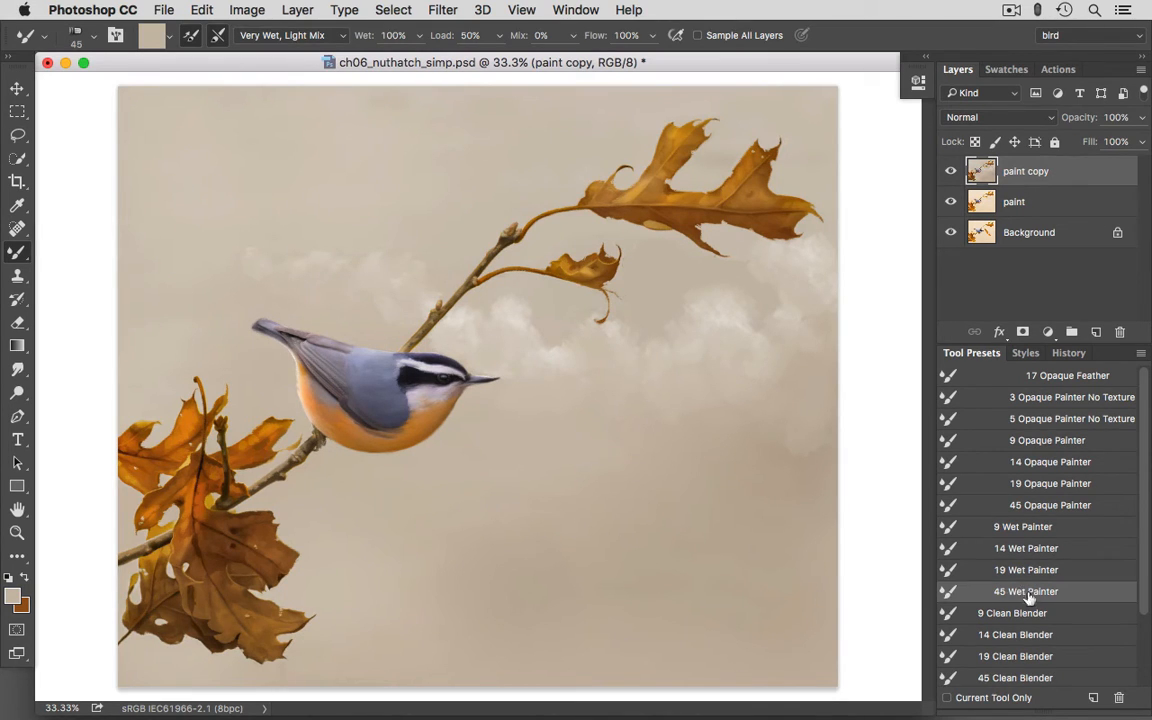
{"action": "left_click", "coordinate": [13, 595]}
{"action": "left_click_drag", "start_coordinate": [243, 119], "coordinate": [212, 90]}
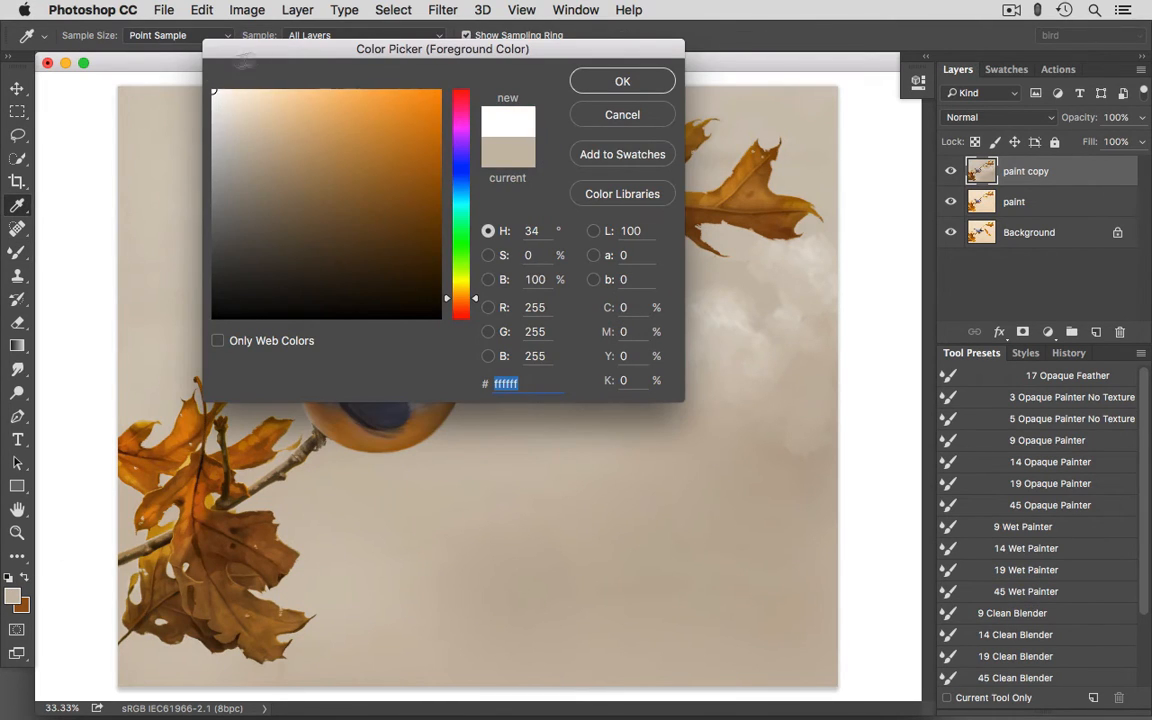
{"action": "left_click", "coordinate": [622, 81]}
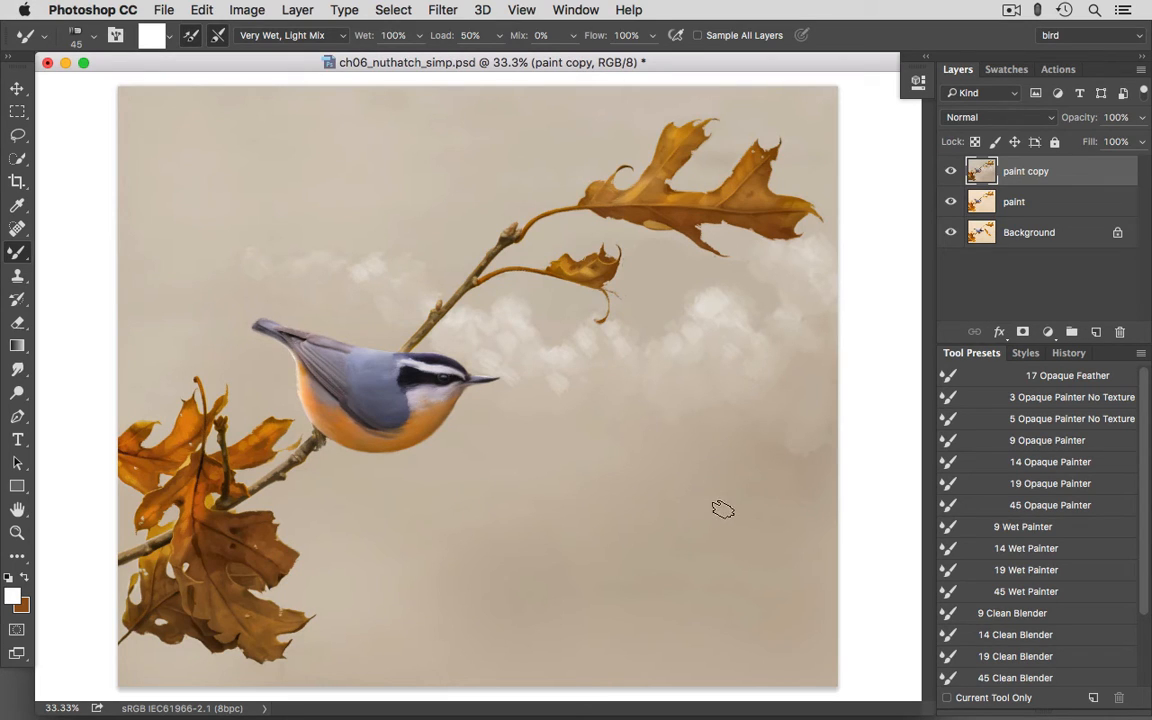
{"action": "left_click", "coordinate": [358, 290], "text": "alt"}
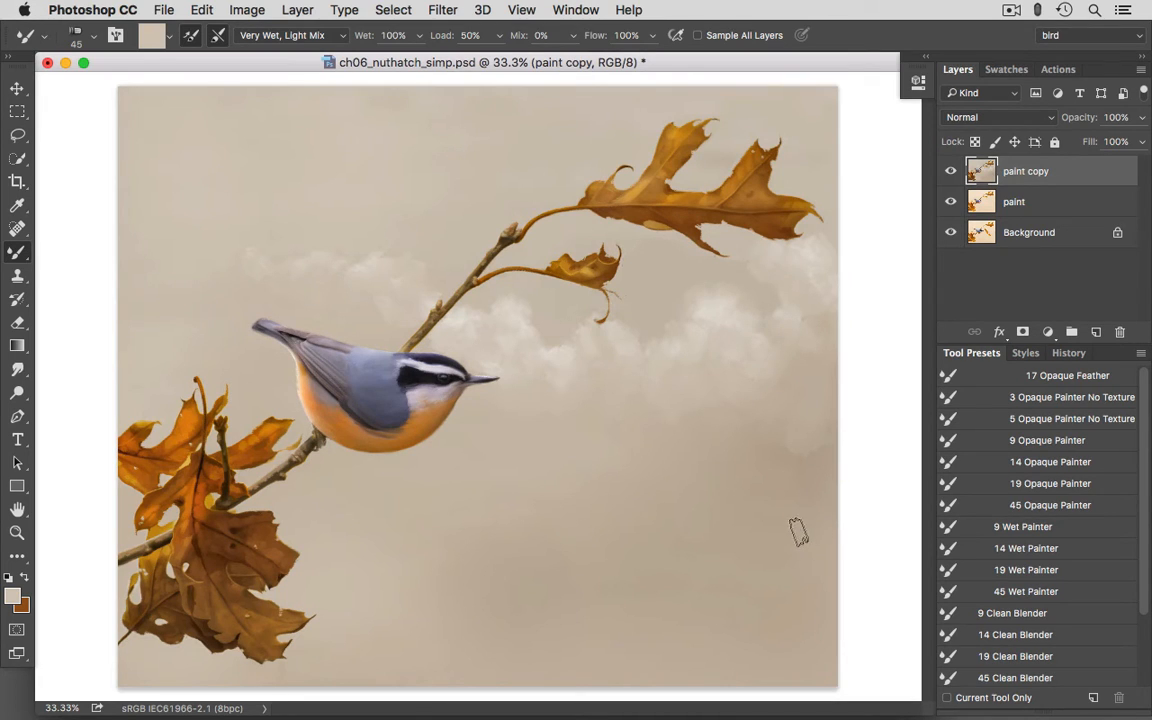
- Sample a light cloud colour and paint a second cloud strip beside the lower-left leaves, enlarging the brush to 65 px
{"action": "left_click", "coordinate": [709, 300], "text": "alt"}
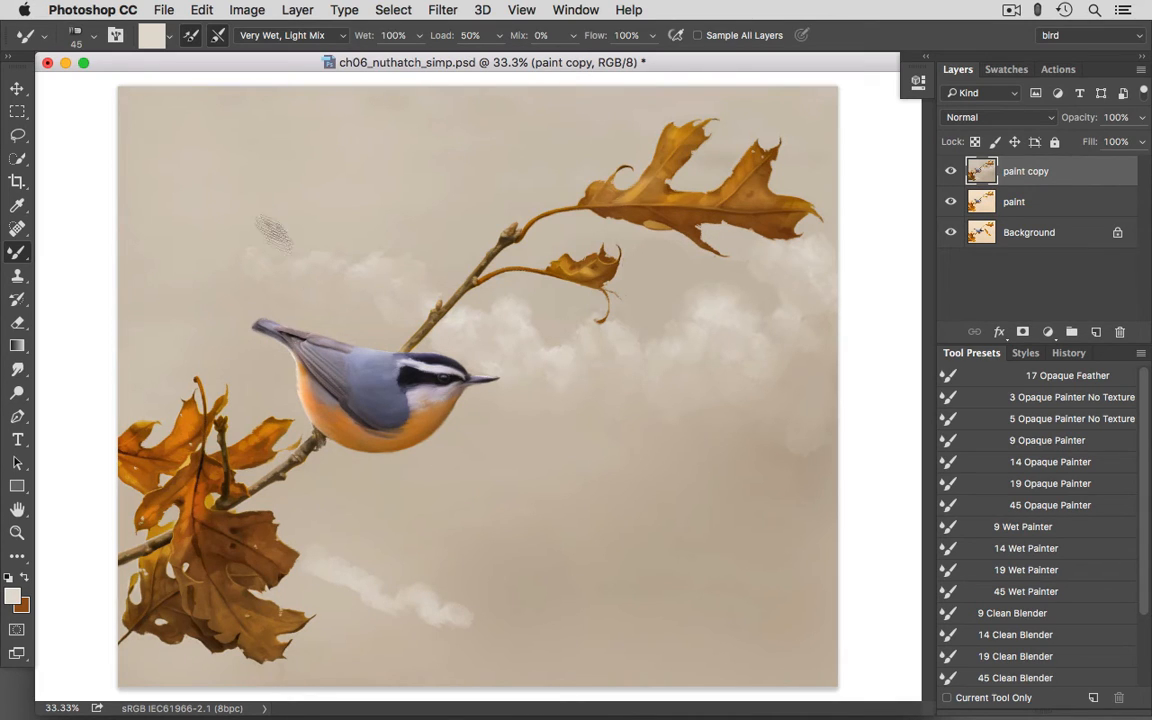
{"action": "left_click", "coordinate": [88, 38]}
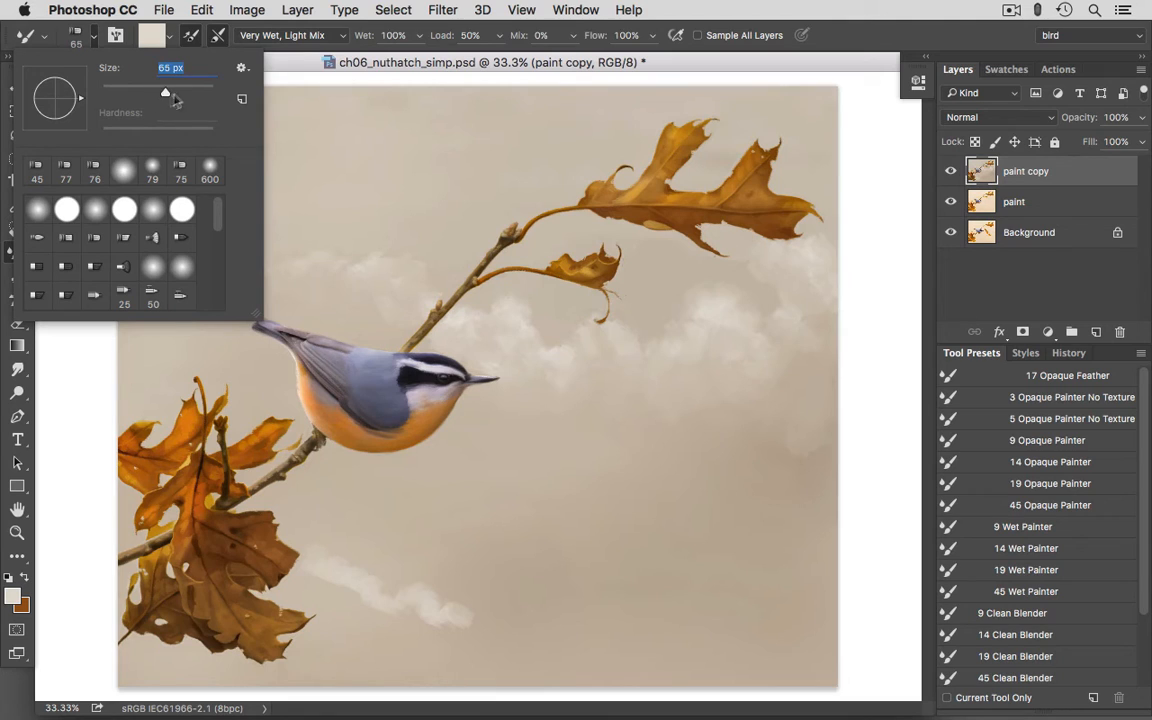
{"action": "key", "text": "Return"}
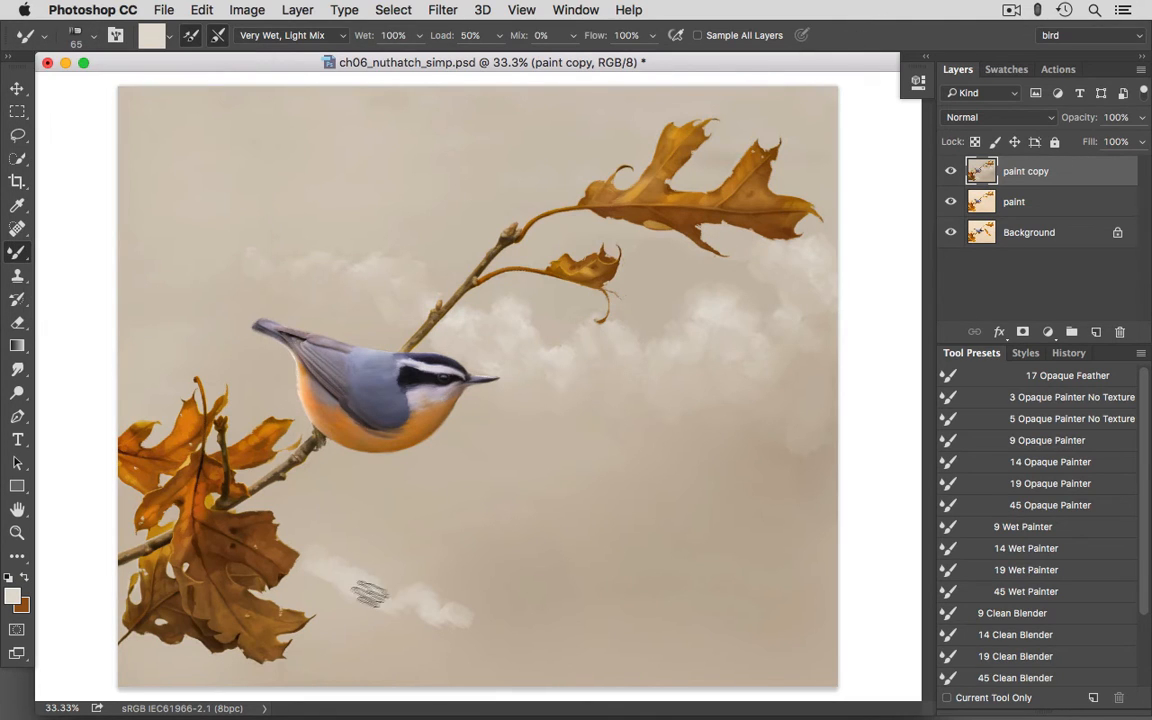
{"action": "mouse_move", "coordinate": [377, 600]}
{"action": "left_mouse_down"}
{"action": "mouse_move", "coordinate": [407, 601]}
{"action": "mouse_move", "coordinate": [396, 621]}
{"action": "mouse_move", "coordinate": [382, 617]}
{"action": "mouse_move", "coordinate": [416, 630]}
{"action": "mouse_move", "coordinate": [449, 619]}
{"action": "mouse_move", "coordinate": [531, 625]}
{"action": "mouse_move", "coordinate": [473, 617]}
{"action": "mouse_move", "coordinate": [515, 643]}
{"action": "left_mouse_up"}
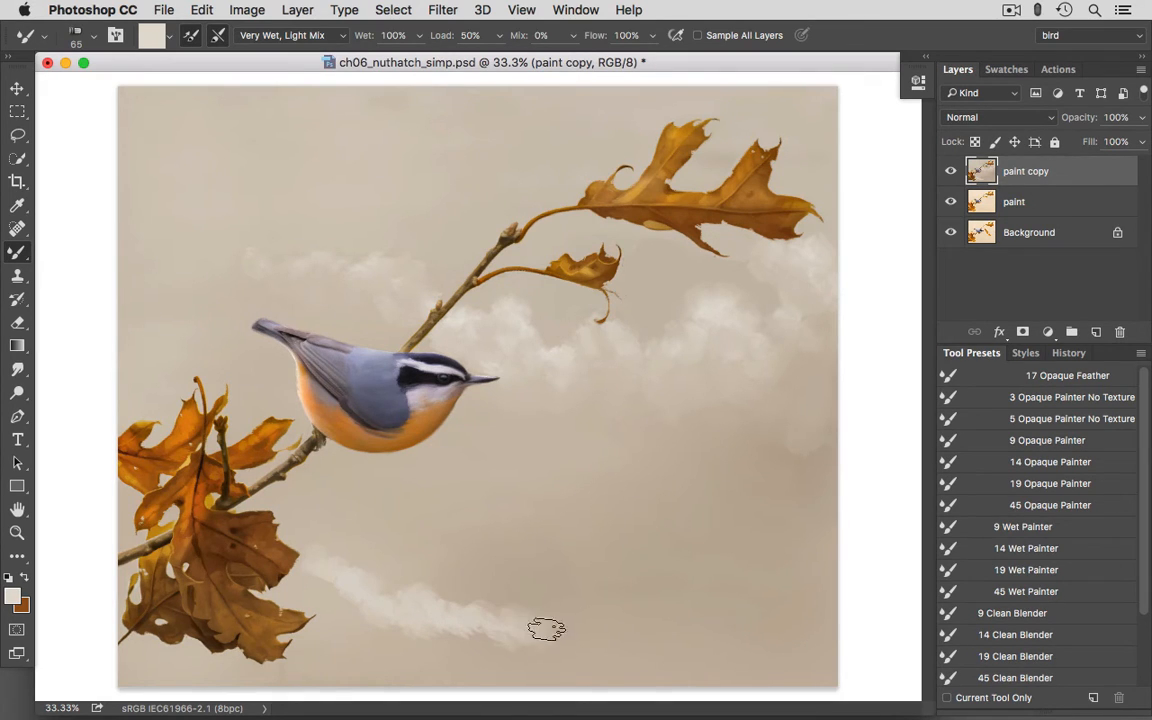
- Blend the lower cloud strip into the background by painting its edges with beige tones sampled around it
{"action": "left_click", "coordinate": [318, 584], "text": "alt"}
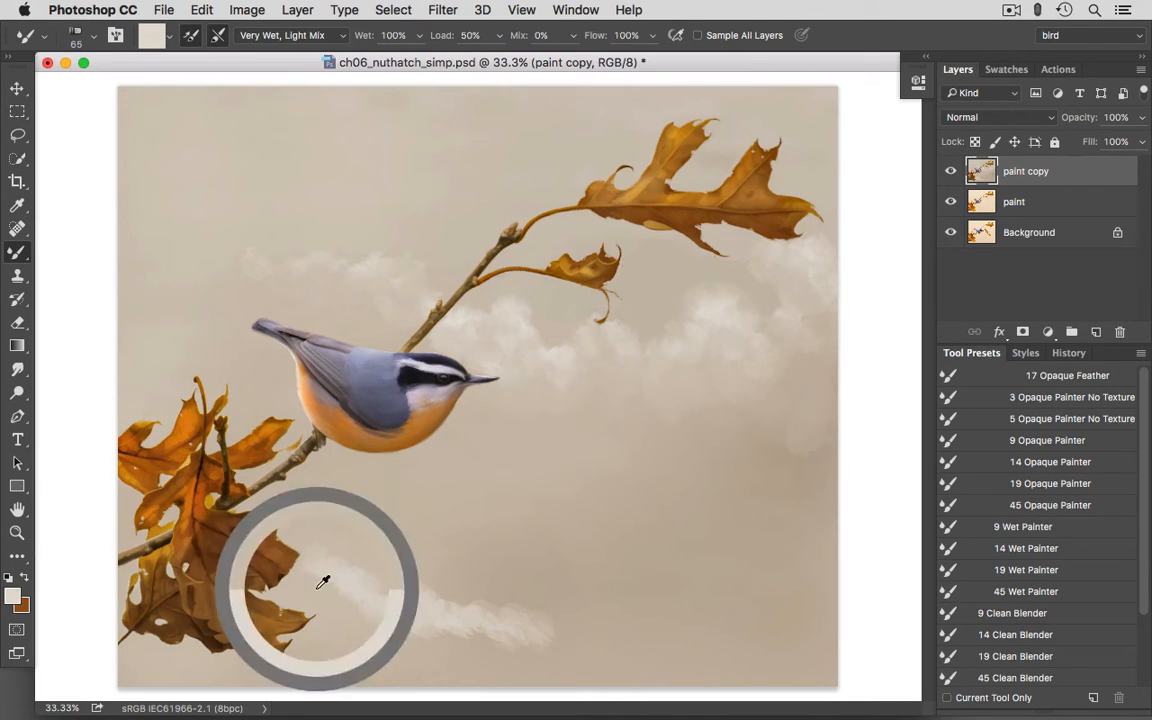
{"action": "mouse_move", "coordinate": [332, 577]}
{"action": "left_mouse_down"}
{"action": "mouse_move", "coordinate": [362, 612]}
{"action": "mouse_move", "coordinate": [342, 596]}
{"action": "mouse_move", "coordinate": [353, 592]}
{"action": "left_mouse_up"}
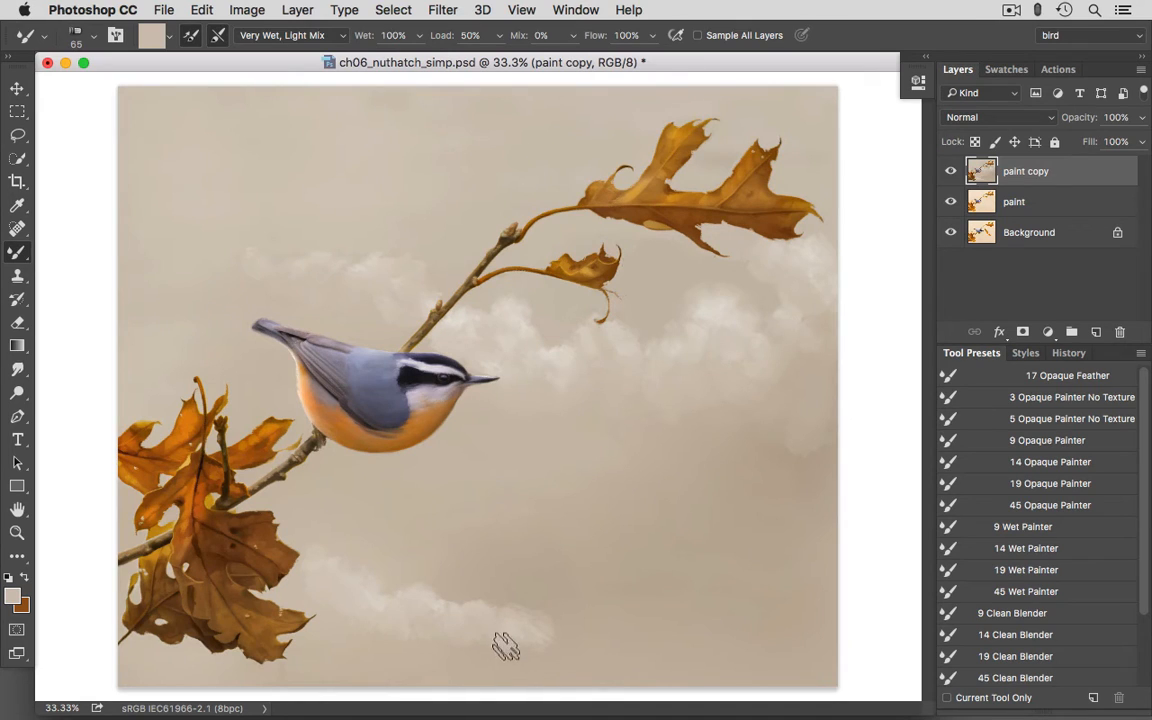
{"action": "left_click", "coordinate": [574, 634], "text": "alt"}
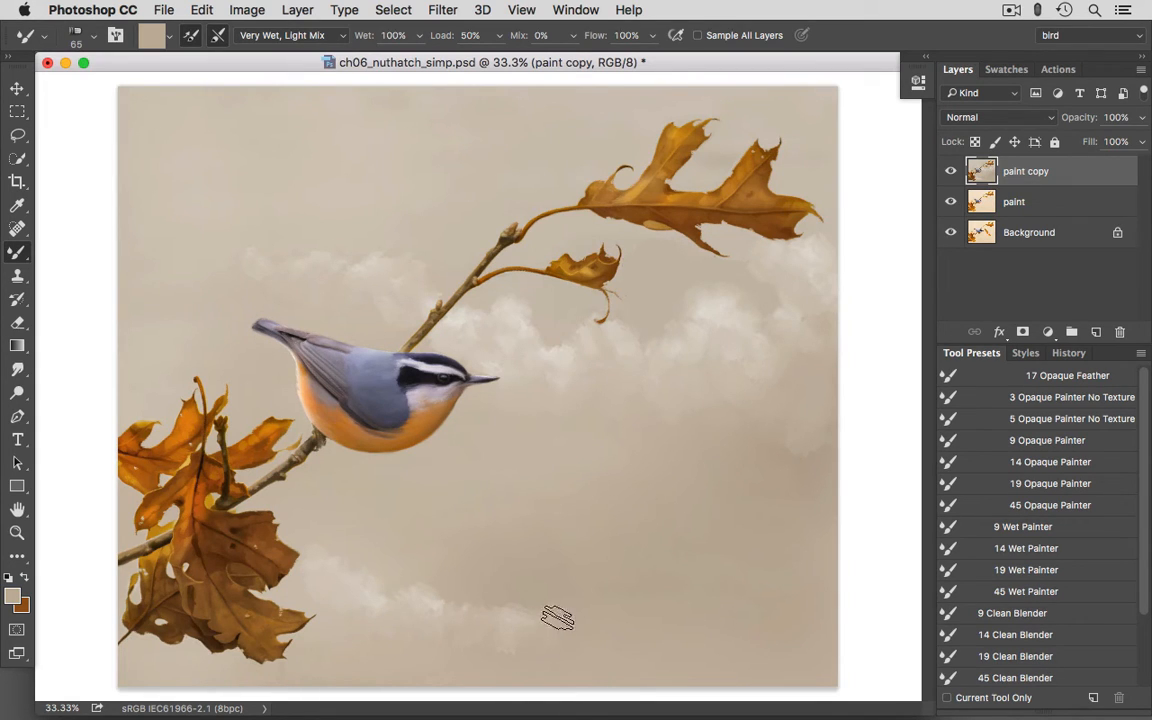
{"action": "left_click", "coordinate": [512, 615], "text": "alt"}
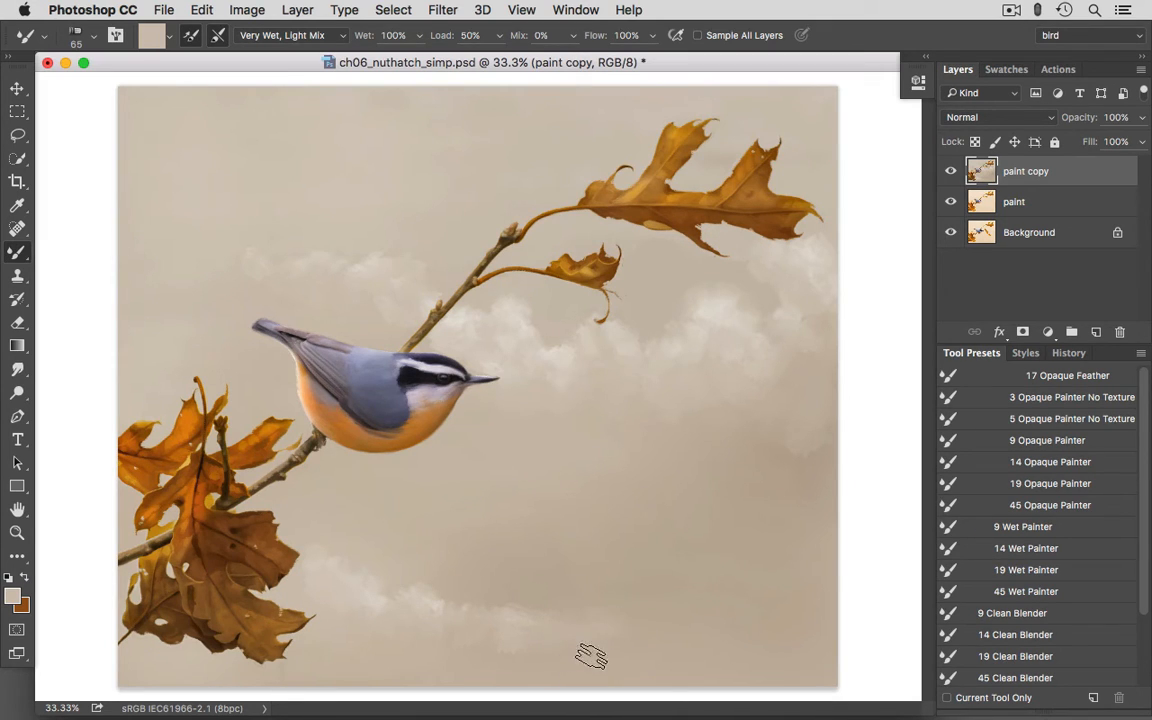
{"action": "left_click", "coordinate": [502, 682], "text": "alt"}
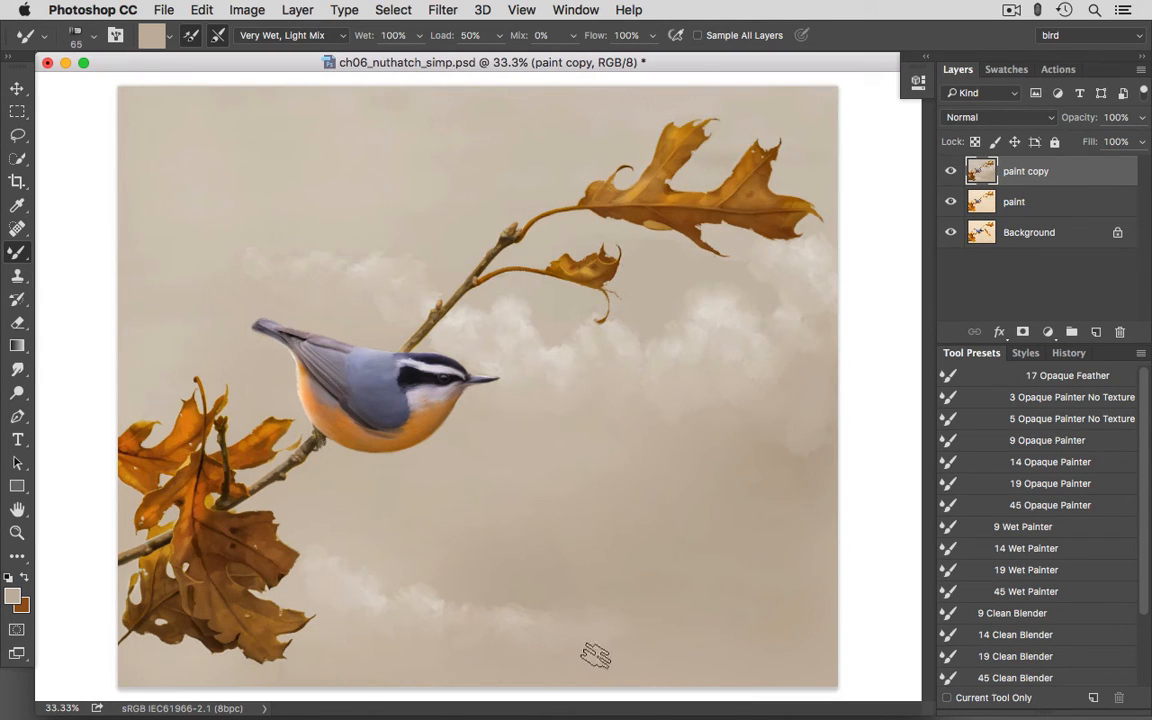
{"action": "left_click", "coordinate": [561, 602], "text": "alt"}
- Sample a light cloud colour and paint a diagonal cloud strip in the lower middle of the background
{"action": "left_click", "coordinate": [636, 281], "text": "alt"}
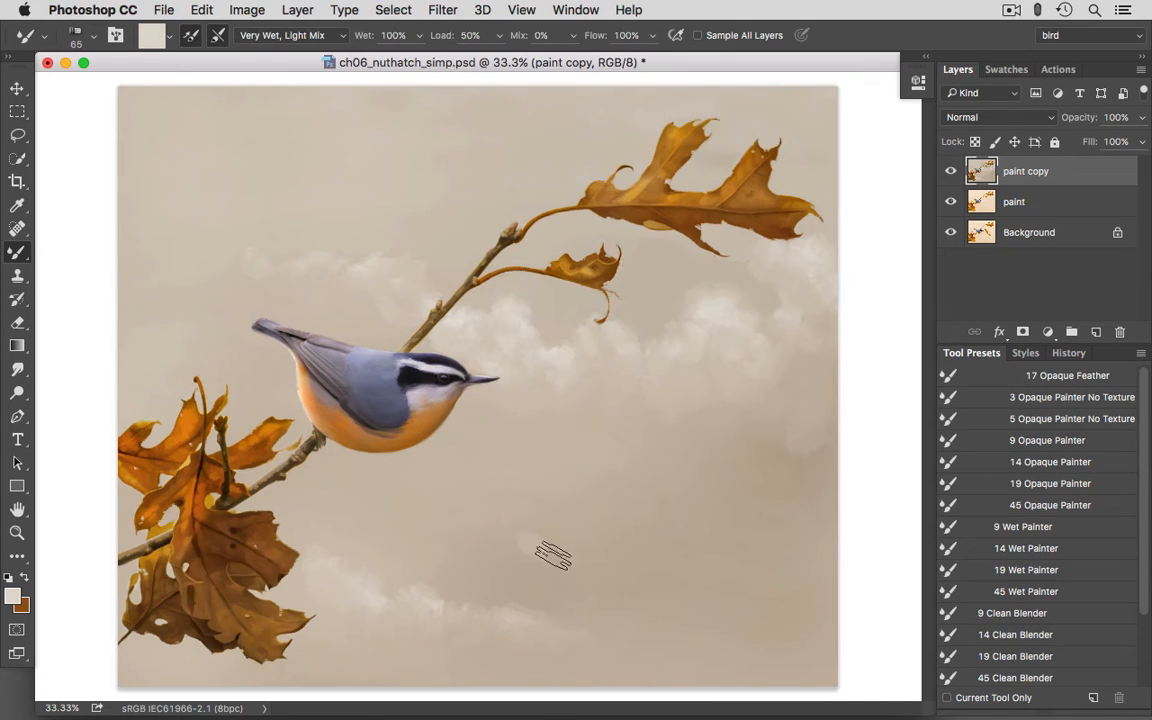
{"action": "left_click_drag", "start_coordinate": [544, 545], "coordinate": [567, 565]}
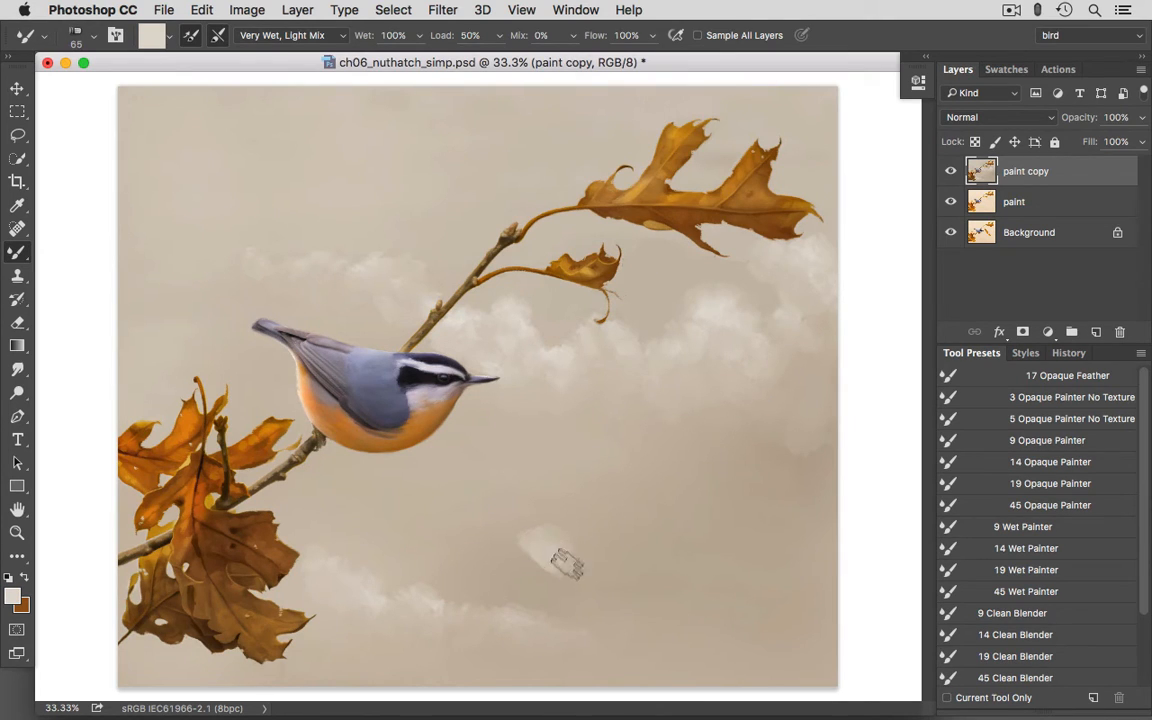
{"action": "mouse_move", "coordinate": [600, 563]}
{"action": "left_mouse_down"}
{"action": "mouse_move", "coordinate": [700, 601]}
{"action": "mouse_move", "coordinate": [673, 577]}
{"action": "mouse_move", "coordinate": [726, 607]}
{"action": "left_mouse_up"}
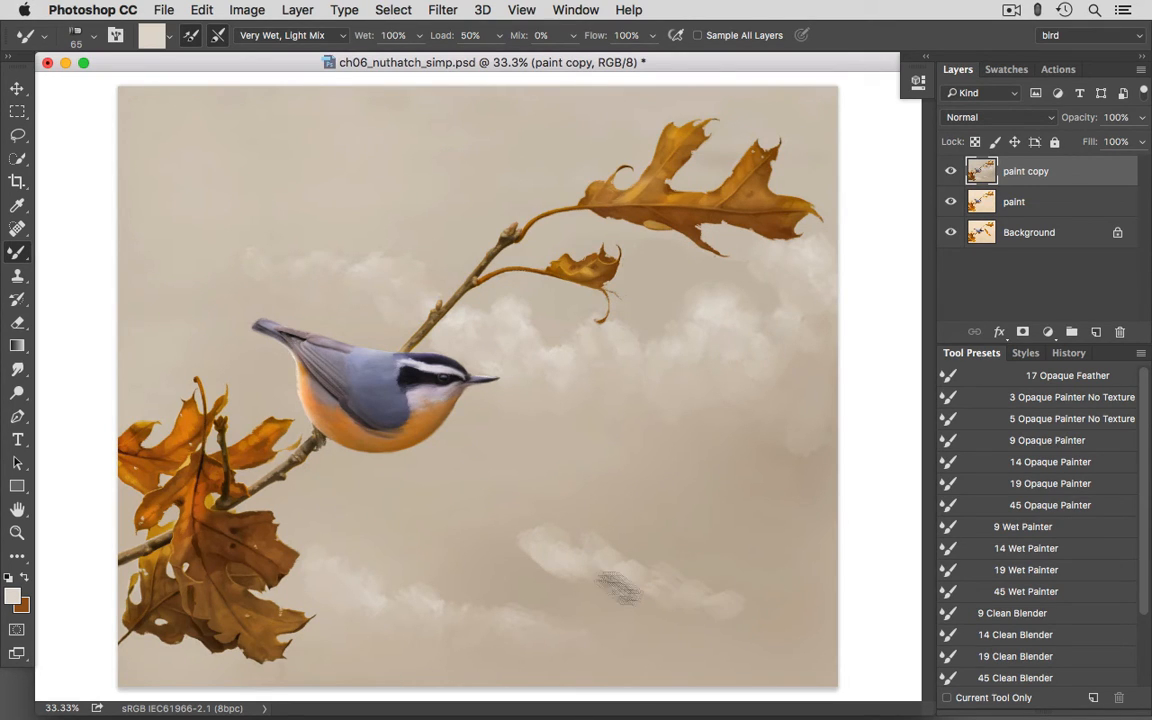
- Blend the edges of the lower-middle cloud strip using beige tones sampled in and around it
{"action": "left_click", "coordinate": [537, 573], "text": "alt"}
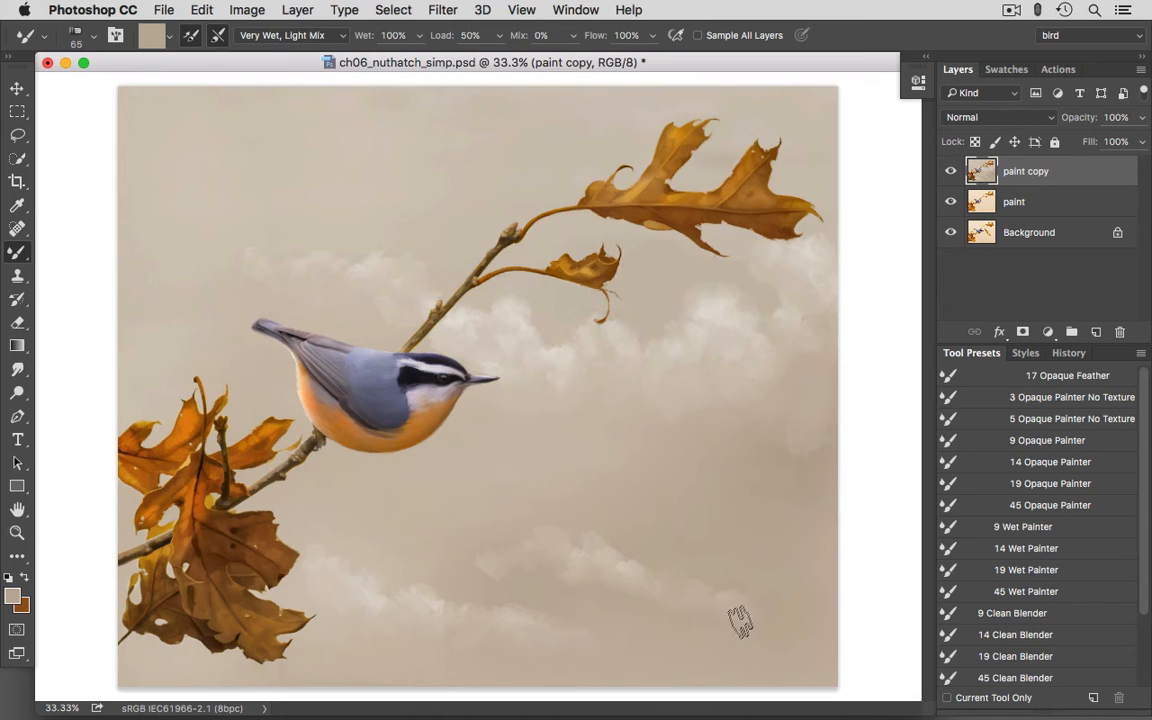
{"action": "left_click", "coordinate": [500, 573], "text": "alt"}
{"action": "left_click", "coordinate": [435, 595], "text": "alt"}
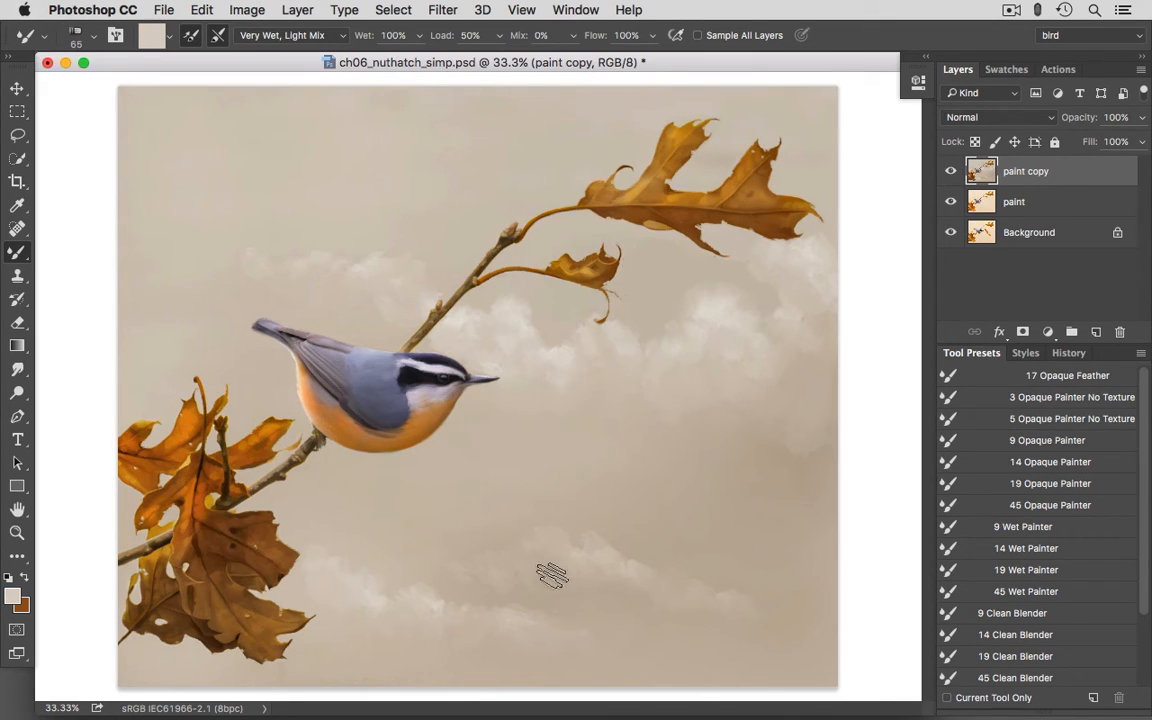
{"action": "left_click", "coordinate": [562, 595], "text": "alt"}
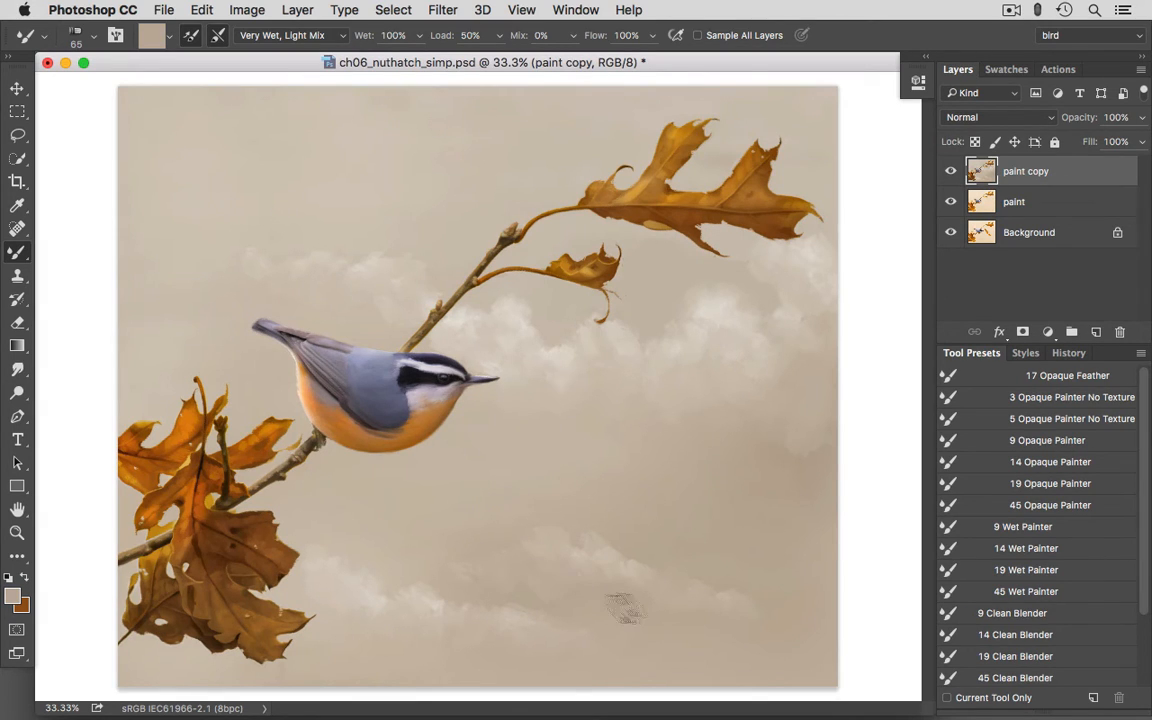
{"action": "left_click", "coordinate": [557, 558], "text": "alt"}
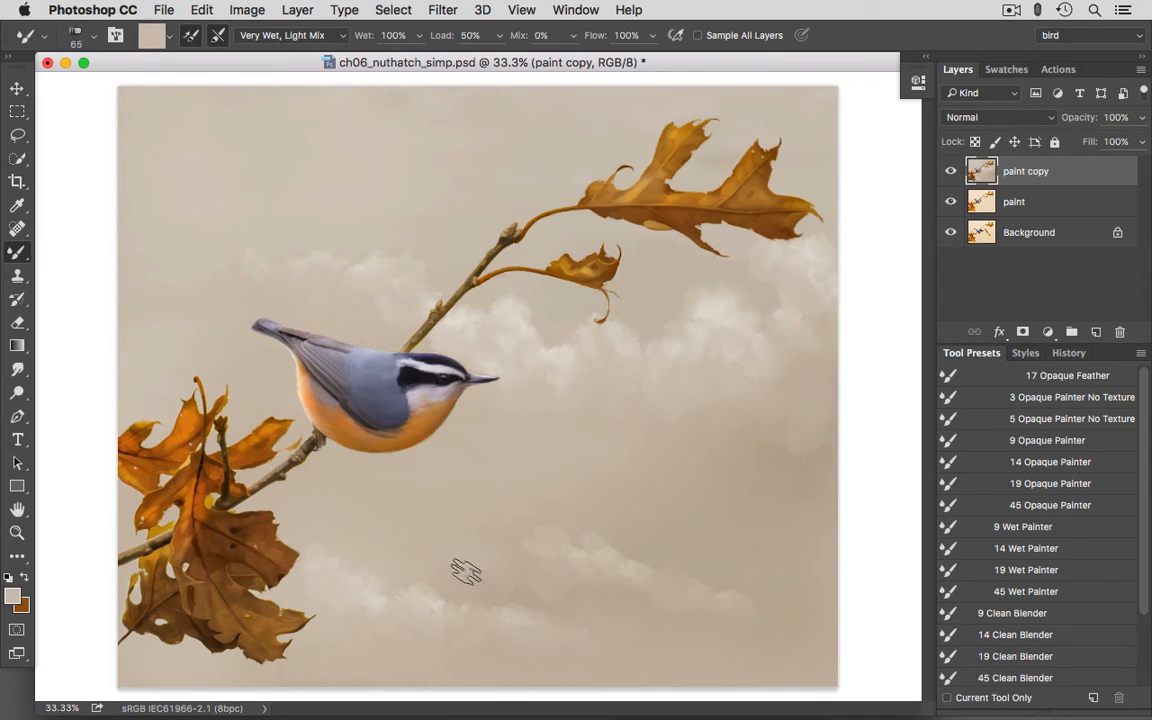
- Paint a faint cloud puff beside the lower-middle strip in a sampled light colour, and fade the strip's right end with sampled beige
{"action": "left_click", "coordinate": [711, 304], "text": "alt"}
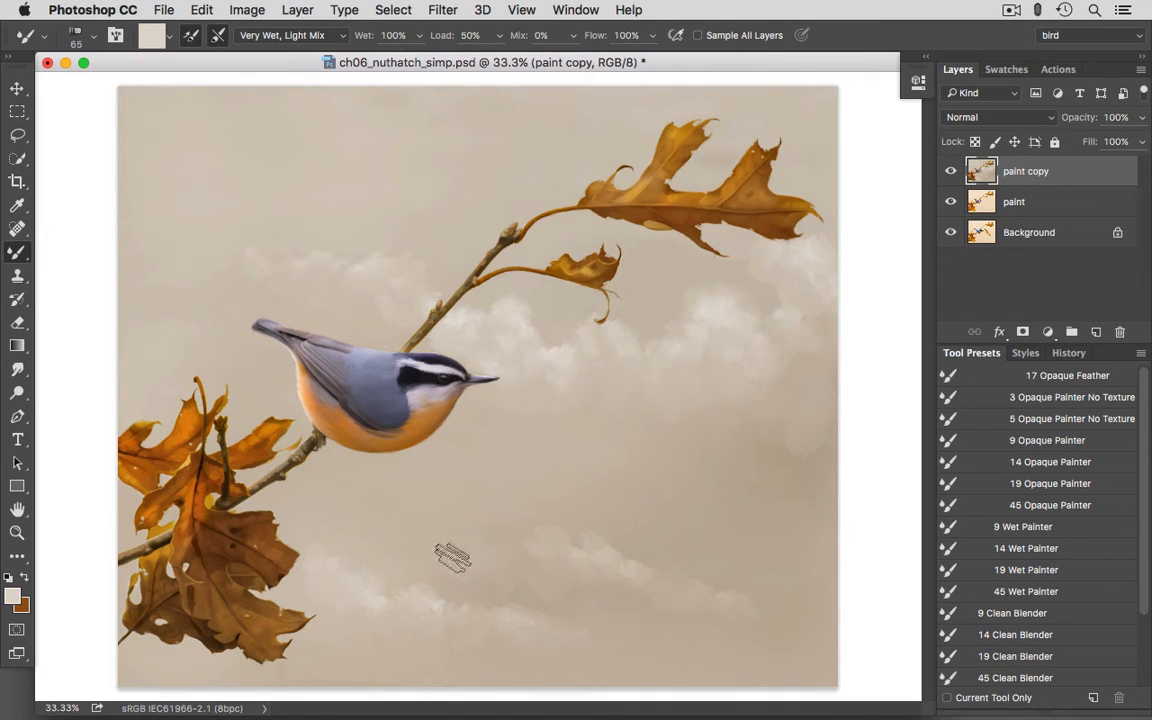
{"action": "left_click", "coordinate": [470, 573], "text": "alt"}
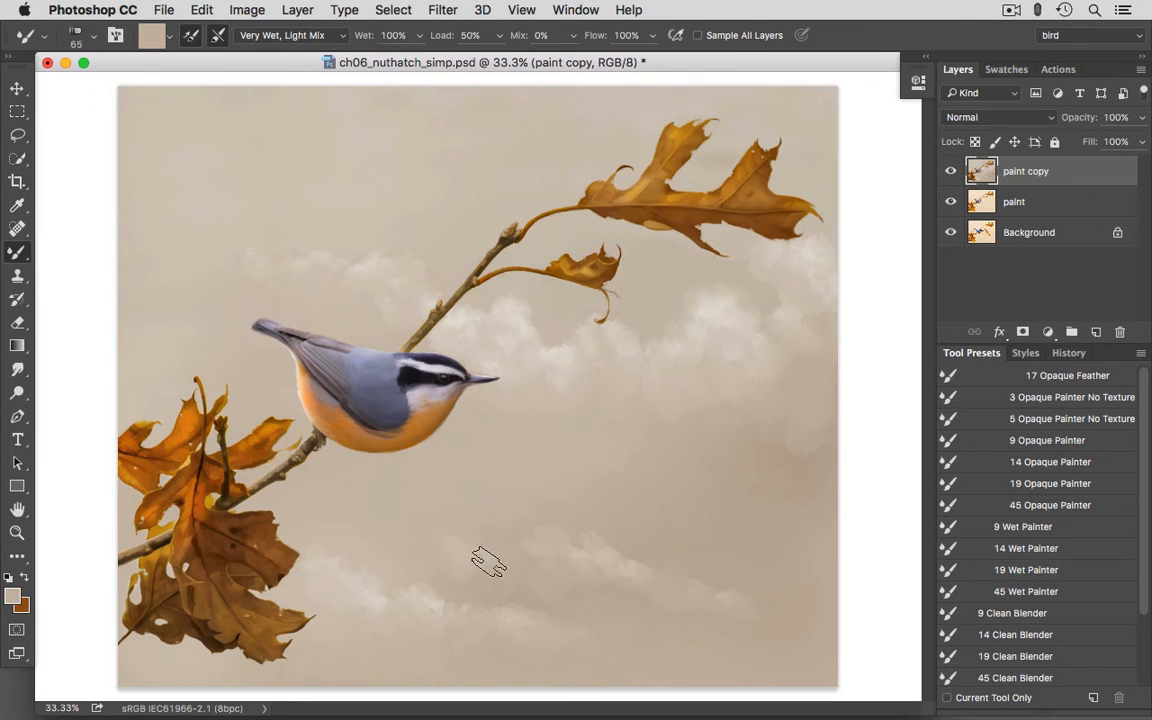
{"action": "left_click", "coordinate": [754, 596], "text": "alt"}
{"action": "left_click", "coordinate": [710, 595], "text": "alt"}
{"action": "left_click_drag", "start_coordinate": [707, 592], "coordinate": [746, 614]}
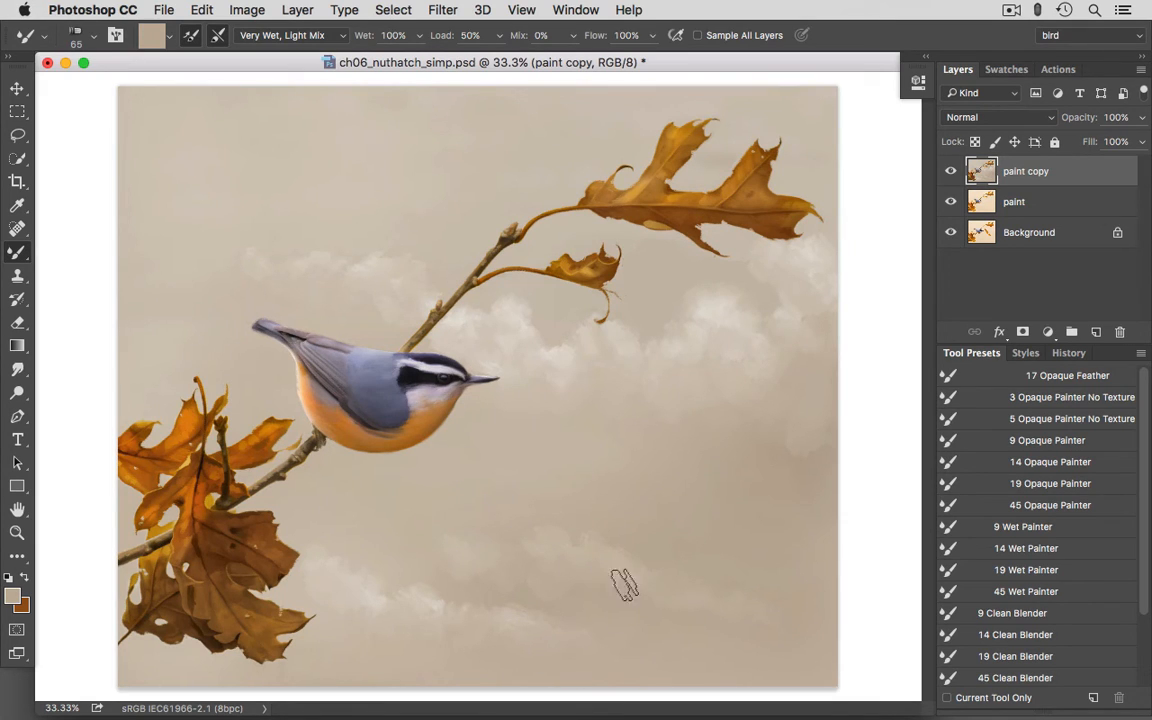
- Soften the underside of the lower-left cloud strip with beige tones sampled from the surrounding background
{"action": "left_click", "coordinate": [552, 604], "text": "alt"}
{"action": "left_click", "coordinate": [536, 594], "text": "alt"}
{"action": "left_click", "coordinate": [539, 638], "text": "alt"}
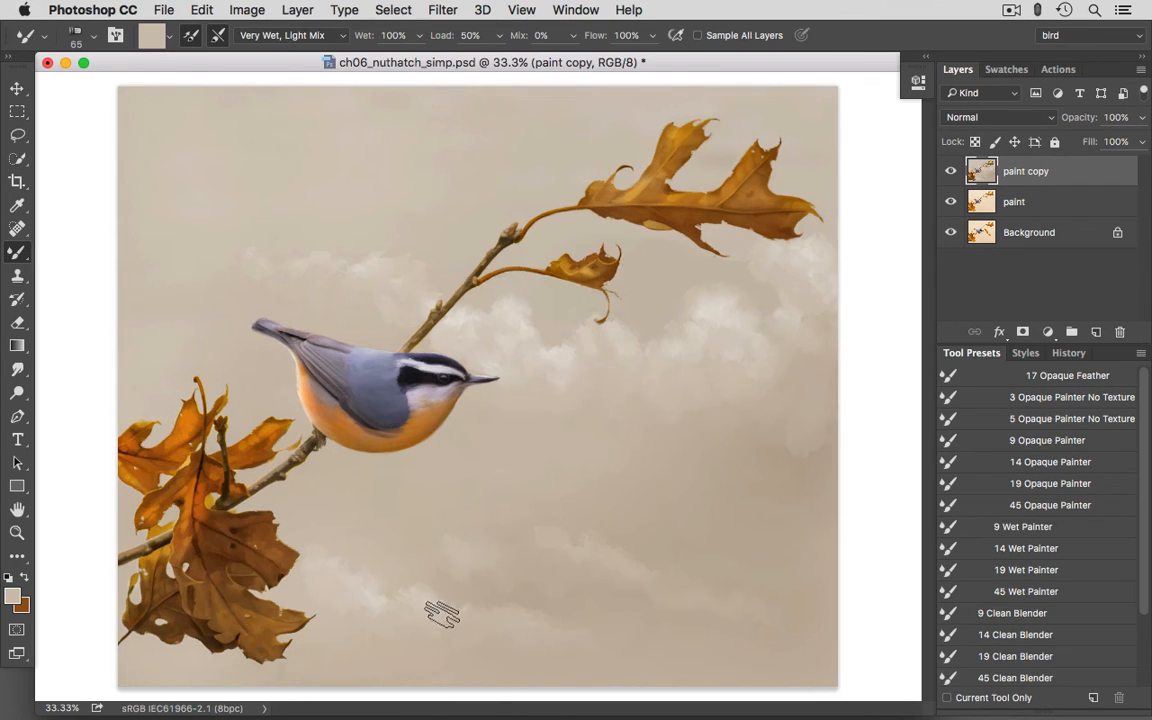
{"action": "mouse_move", "coordinate": [442, 614]}
{"action": "left_mouse_down"}
{"action": "mouse_move", "coordinate": [445, 605]}
{"action": "mouse_move", "coordinate": [432, 617]}
{"action": "mouse_move", "coordinate": [379, 617]}
{"action": "mouse_move", "coordinate": [381, 597]}
{"action": "mouse_move", "coordinate": [372, 619]}
{"action": "mouse_move", "coordinate": [416, 592]}
{"action": "mouse_move", "coordinate": [381, 597]}
{"action": "mouse_move", "coordinate": [396, 609]}
{"action": "left_mouse_up"}
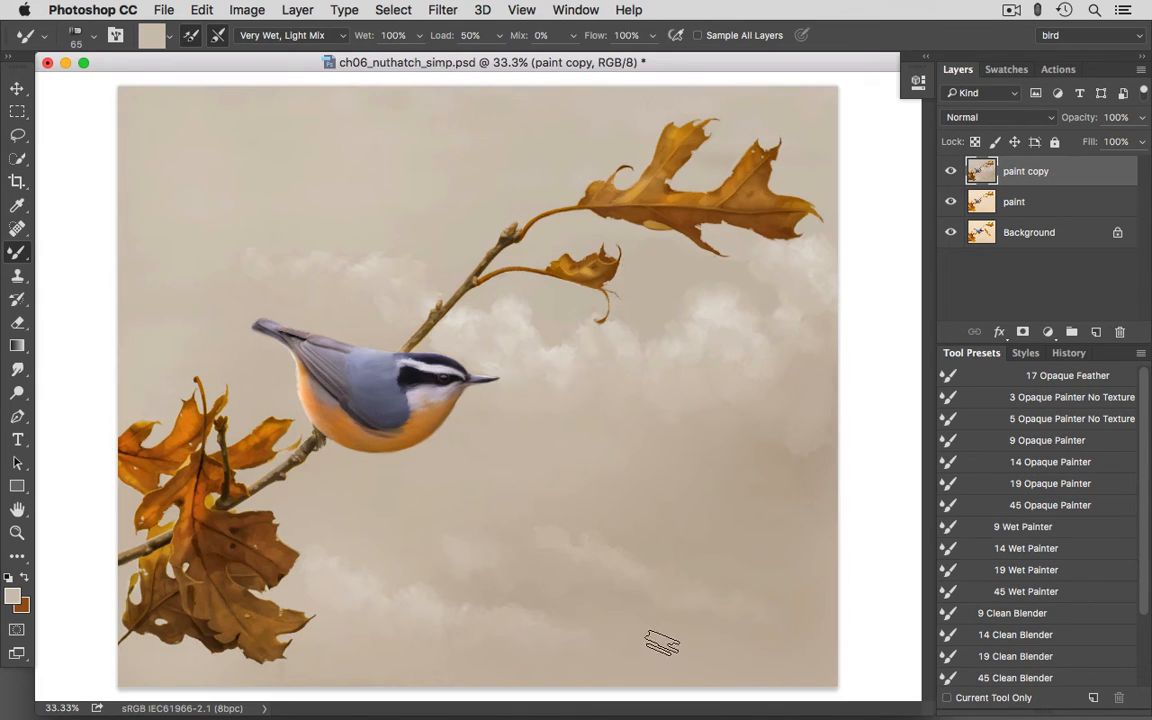
{"action": "left_click", "coordinate": [527, 610], "text": "alt"}
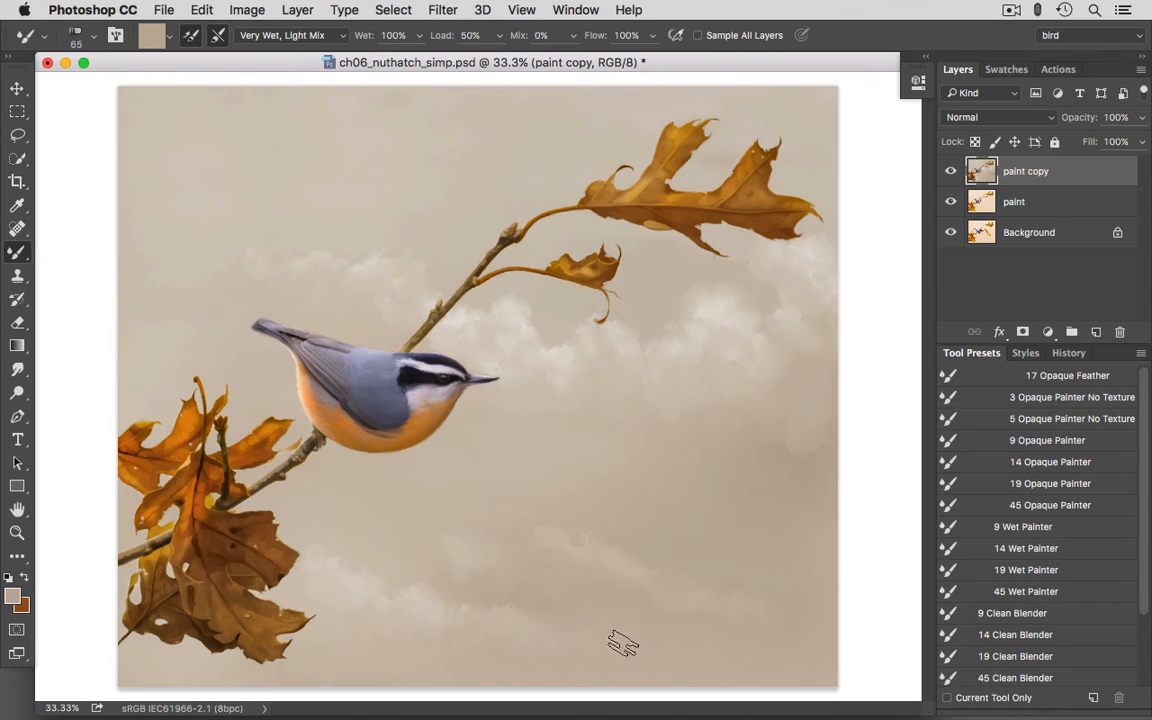
- Highlight the top of the lower-left cloud strip with ece7e0, and blend it using a sampled background beige
{"action": "left_click", "coordinate": [13, 597]}
{"action": "left_click", "coordinate": [222, 106]}
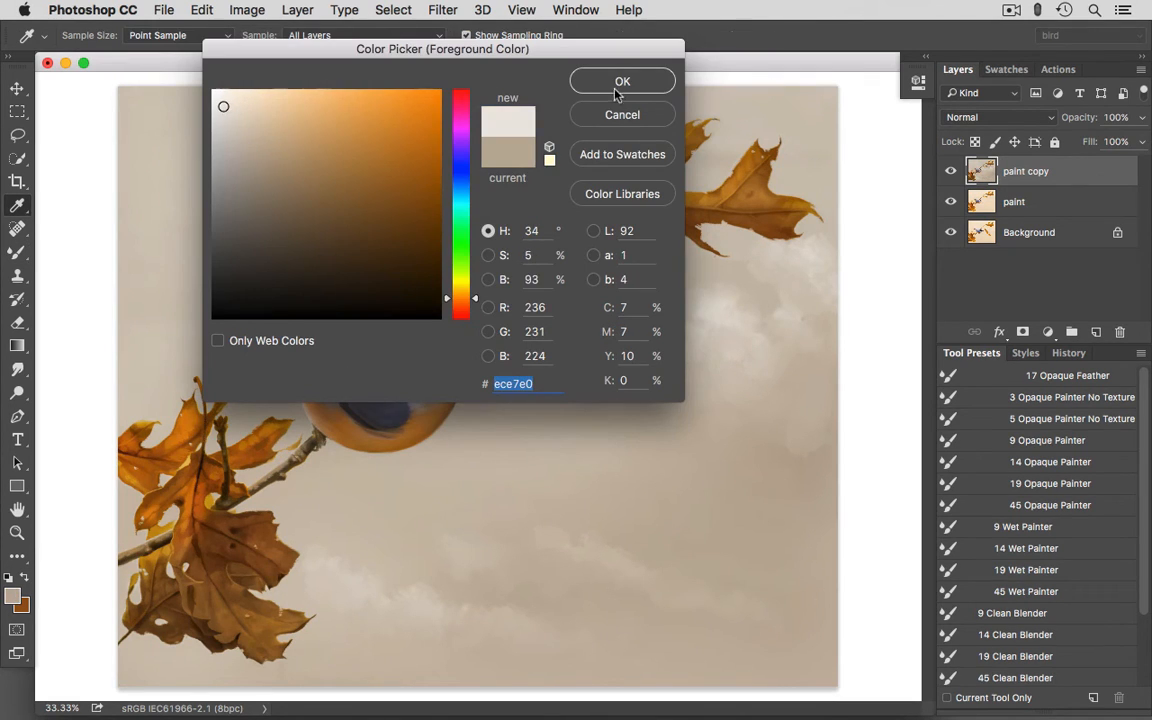
{"action": "left_click", "coordinate": [622, 81]}
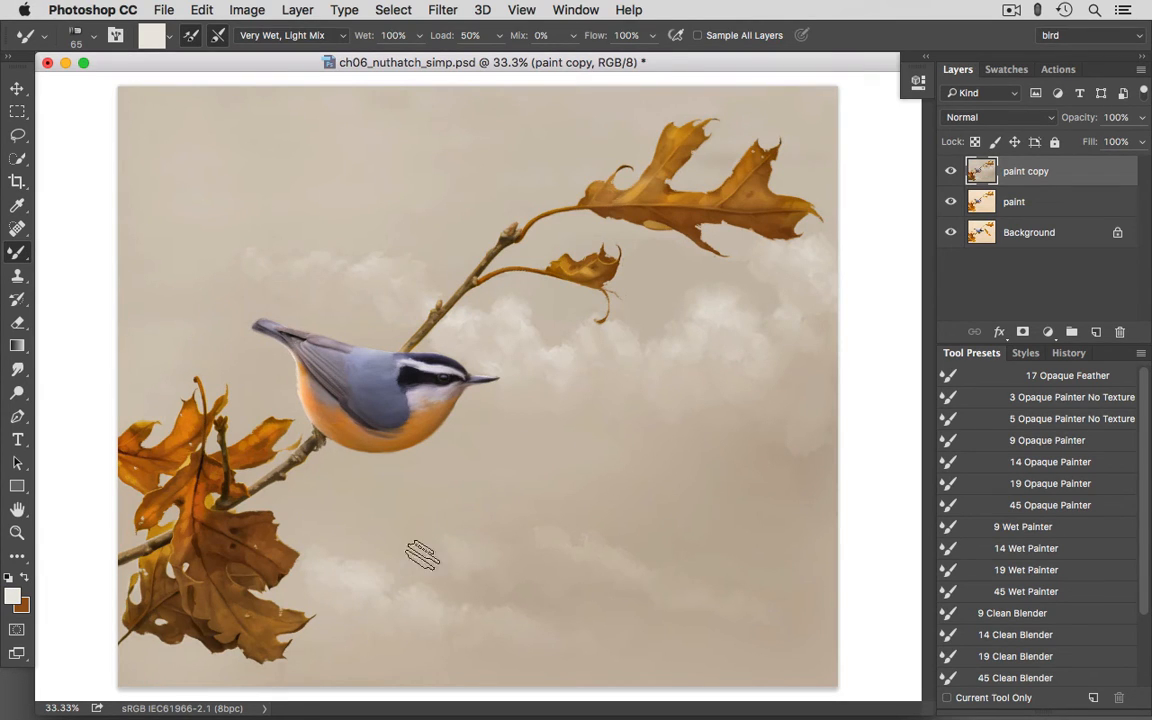
{"action": "left_click", "coordinate": [350, 506], "text": "alt"}
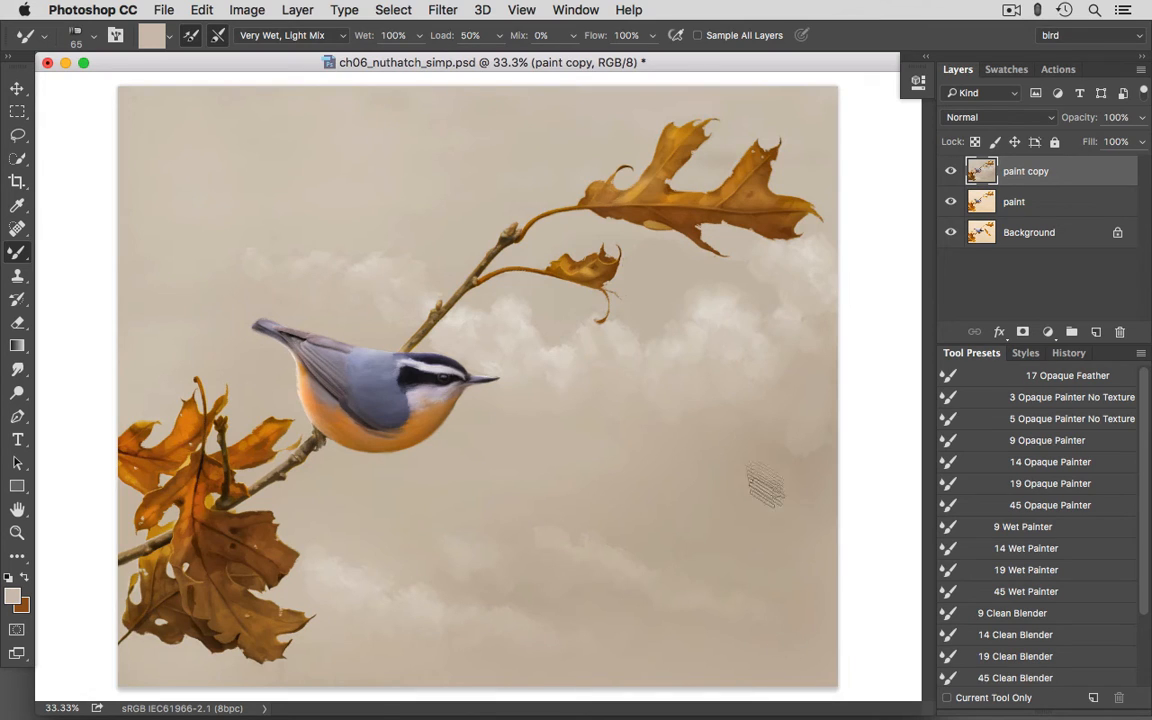
- Paint a cloud in the painting's lower-right corner with a sampled light colour, and soften its edges with sampled beiges
{"action": "left_click", "coordinate": [640, 279], "text": "alt"}
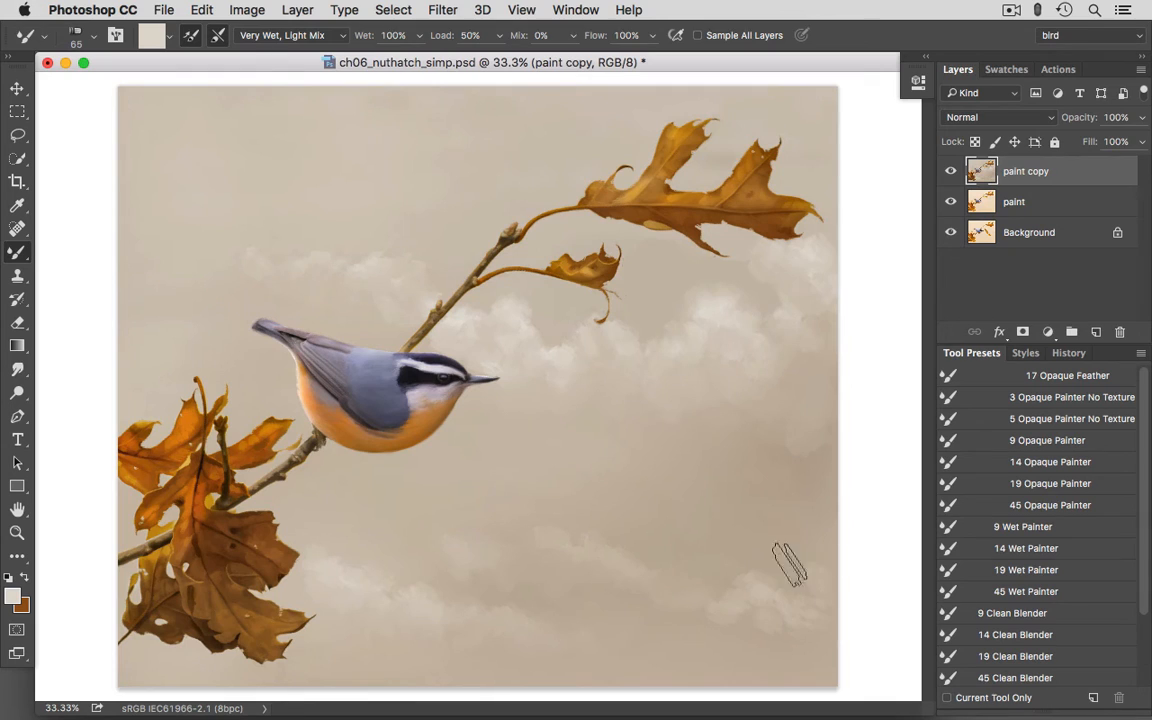
{"action": "left_click", "coordinate": [746, 626], "text": "alt"}
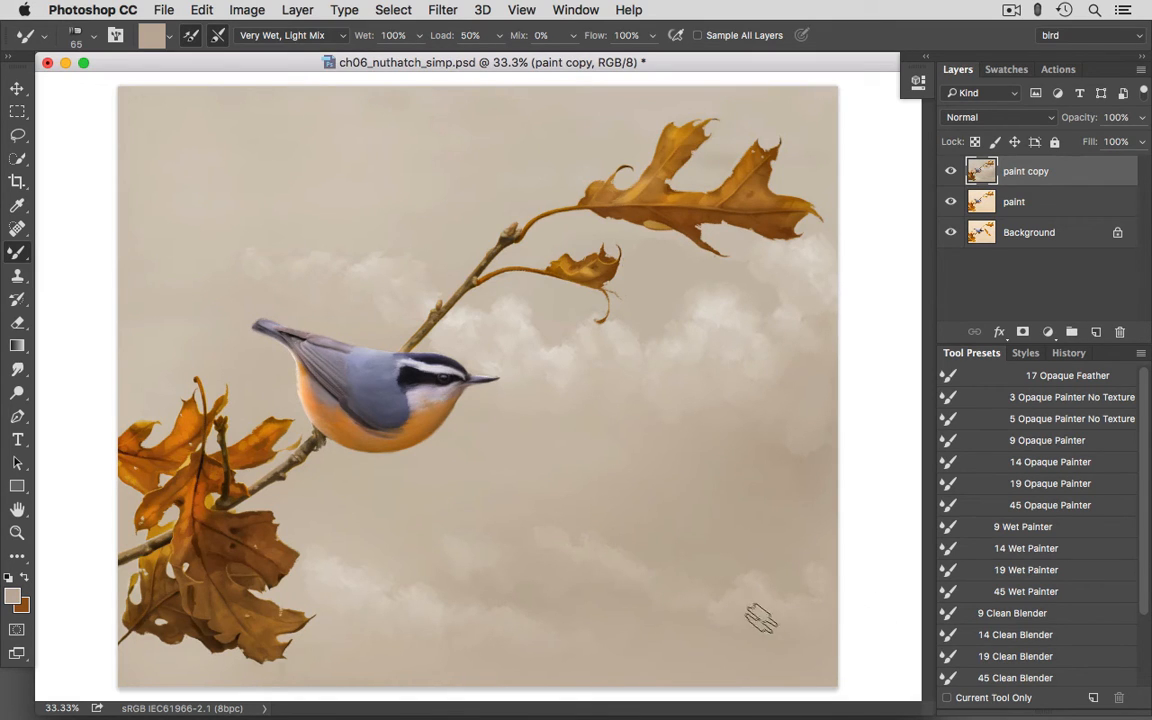
{"action": "left_click", "coordinate": [763, 556], "text": "alt"}
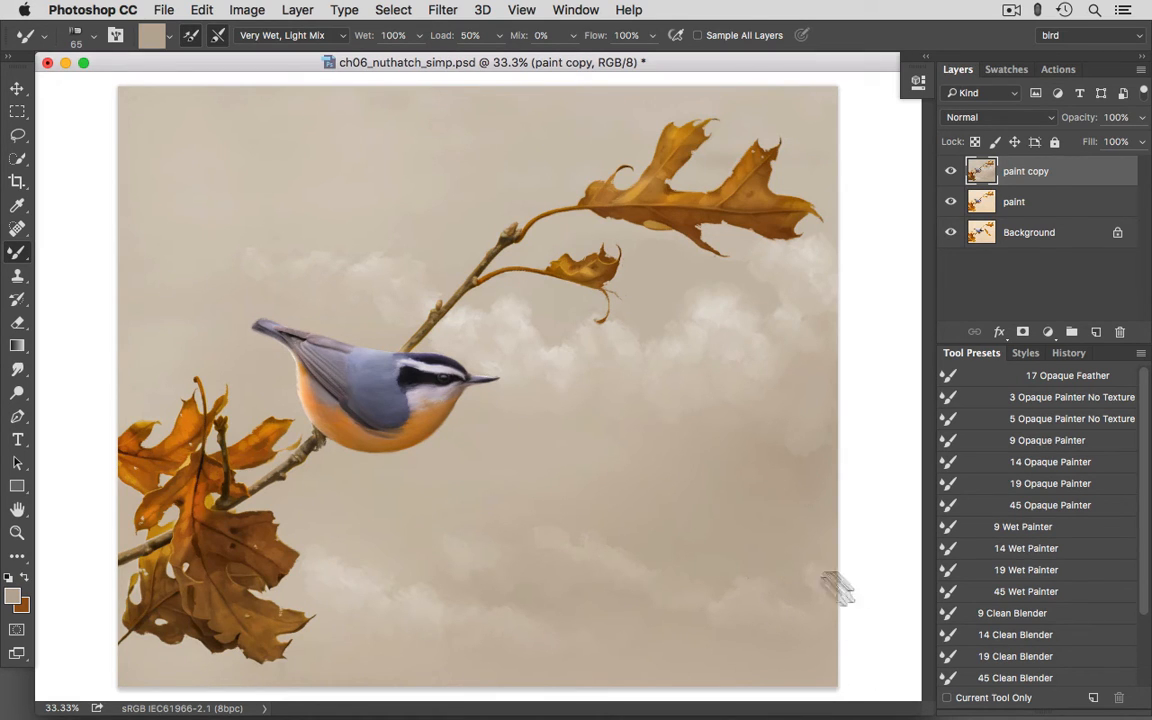
- Darken the background around the lower clouds with the Burn tool at 111 px, and smooth it with the 45 Clean Blender preset
{"action": "left_click", "coordinate": [18, 393]}
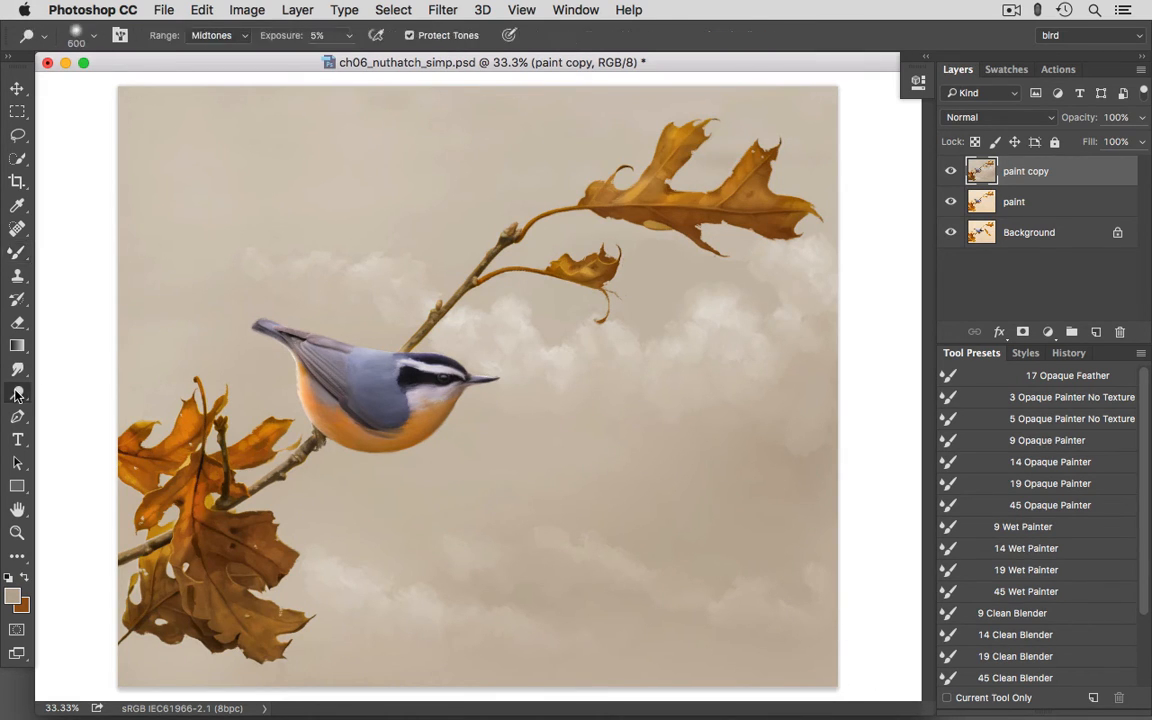
{"action": "left_click", "coordinate": [76, 410]}
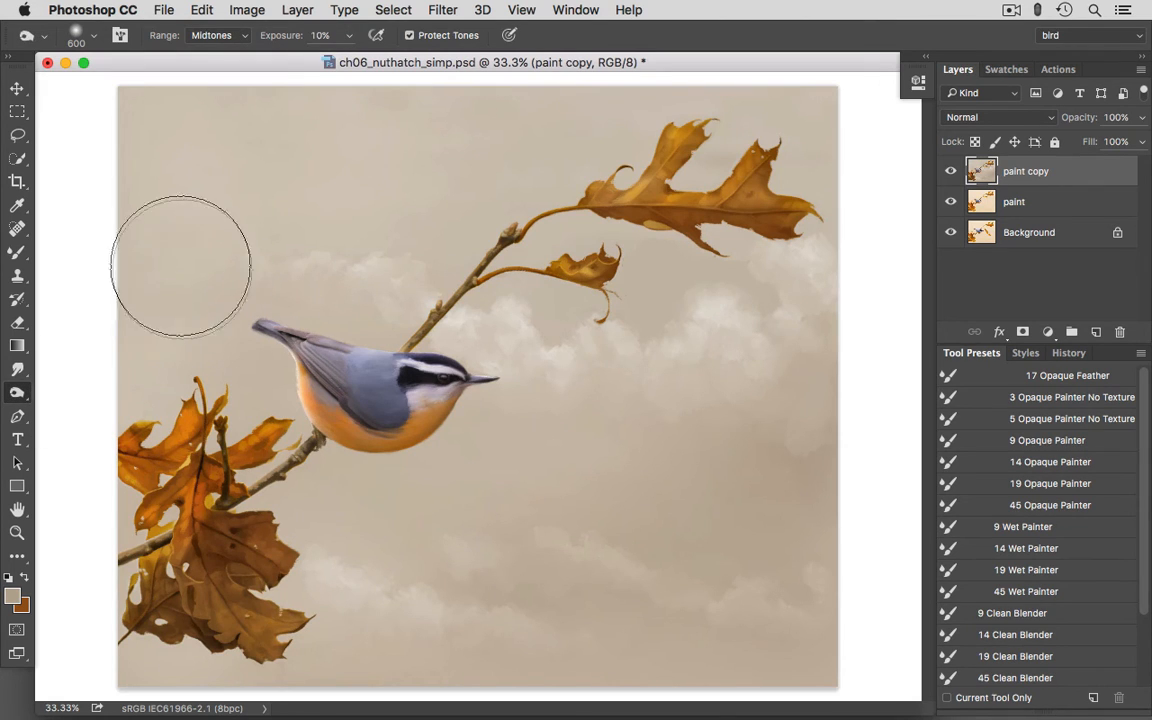
{"action": "left_click", "coordinate": [94, 35]}
{"action": "left_click_drag", "start_coordinate": [199, 93], "coordinate": [122, 98]}
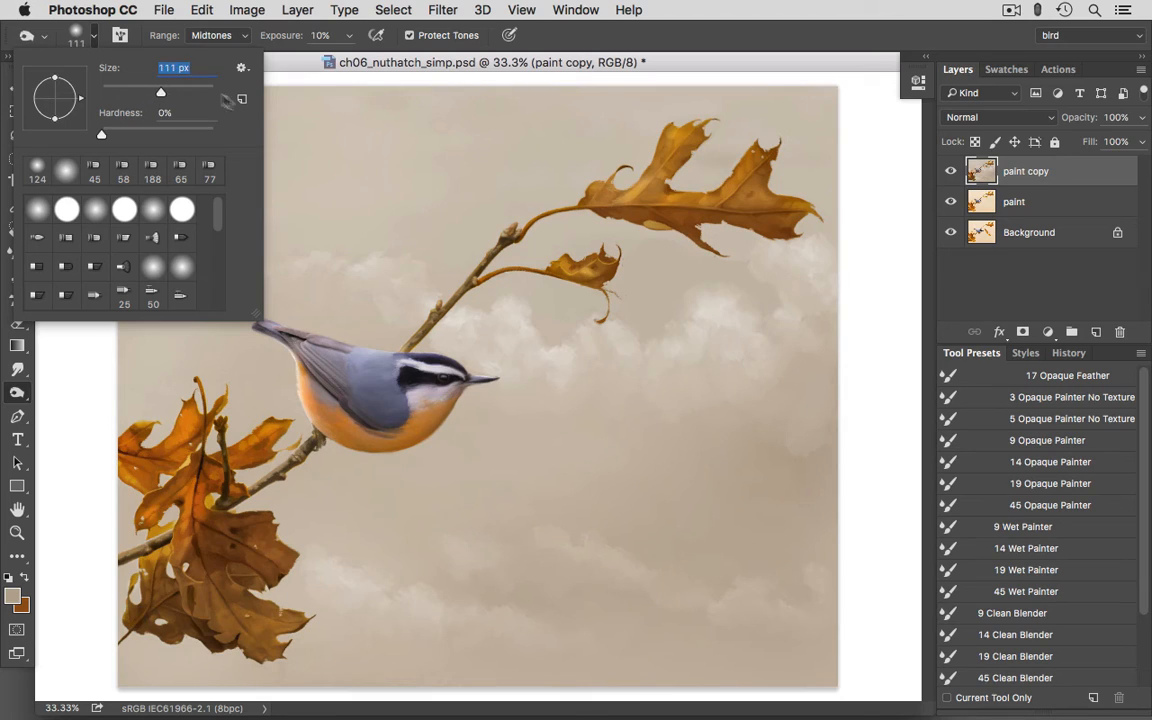
{"action": "left_click", "coordinate": [721, 38]}
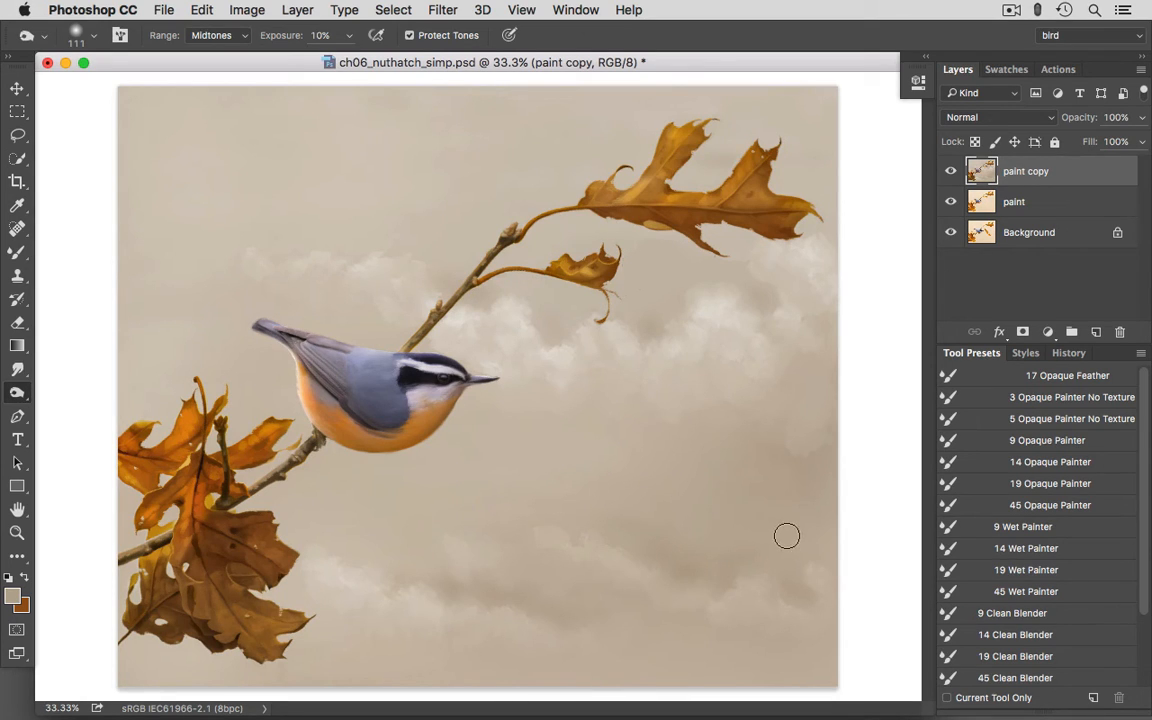
{"action": "left_click", "coordinate": [990, 677]}
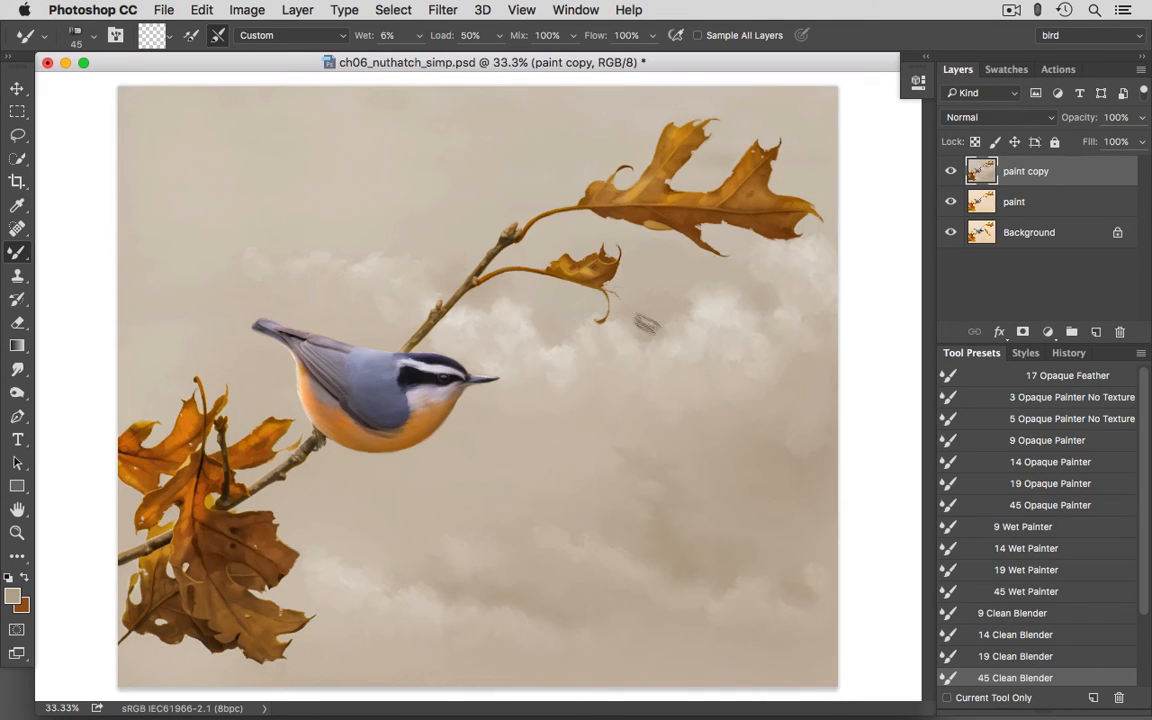
- Dab f3eee7 highlights on the tops of the central and right clouds with the 19 Opaque Painter preset
{"action": "left_click", "coordinate": [1027, 484]}
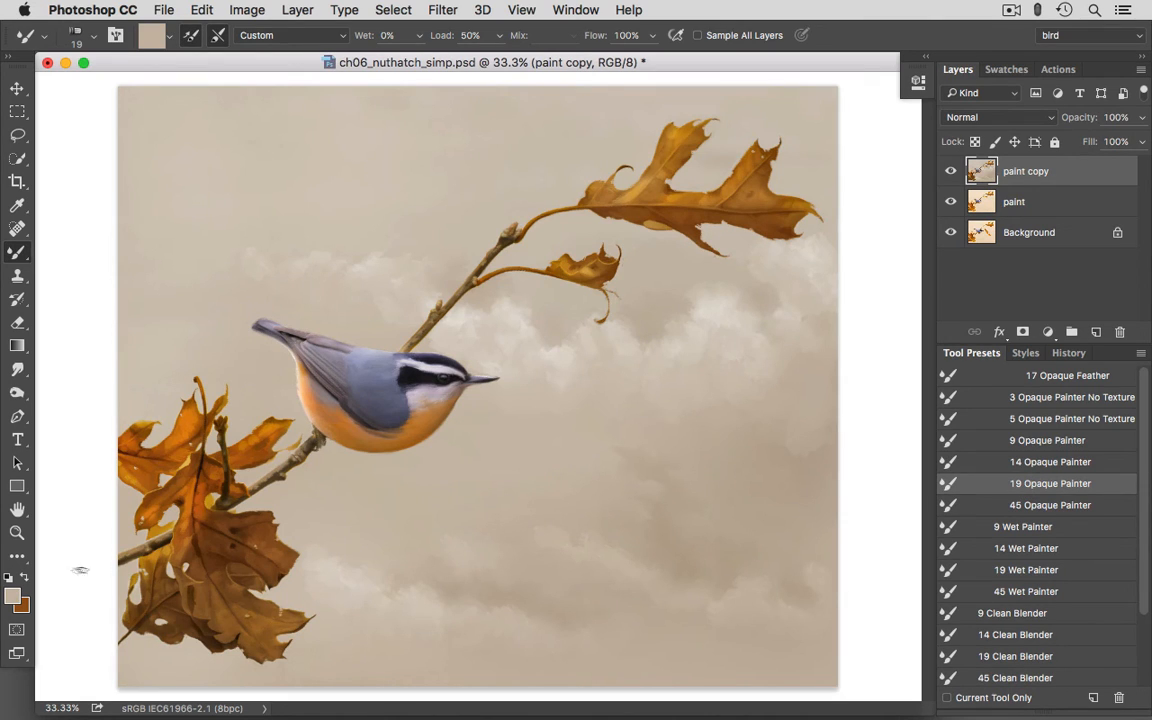
{"action": "left_click", "coordinate": [12, 596]}
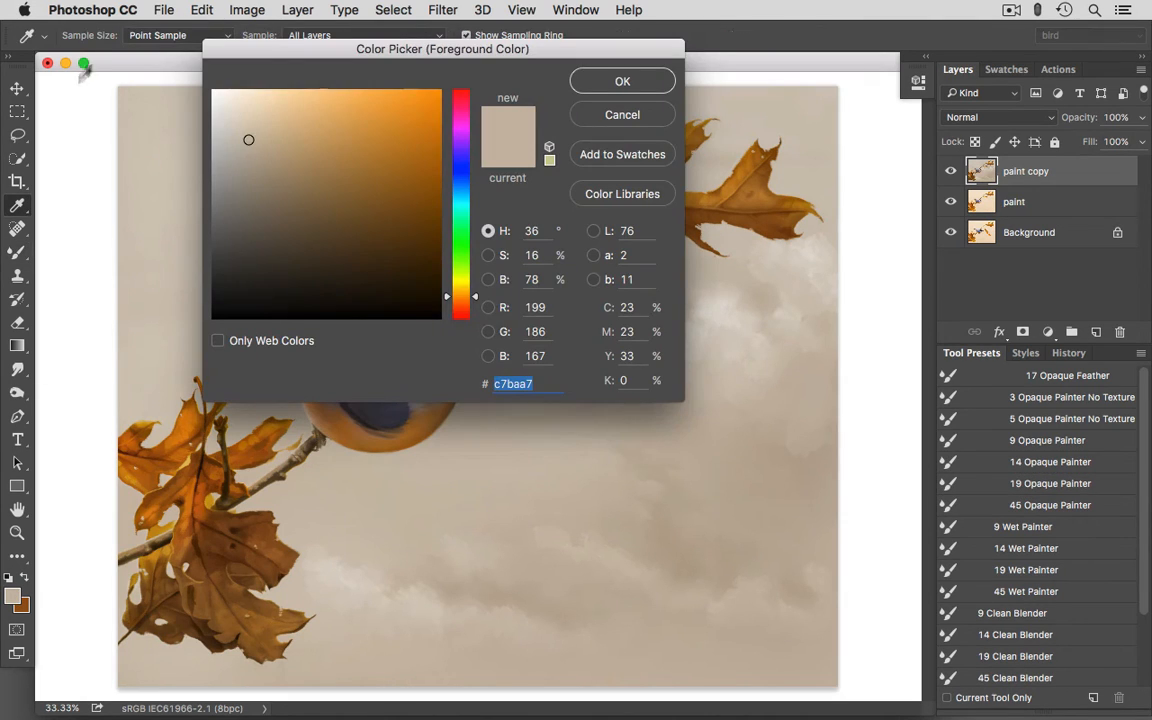
{"action": "left_click", "coordinate": [223, 100]}
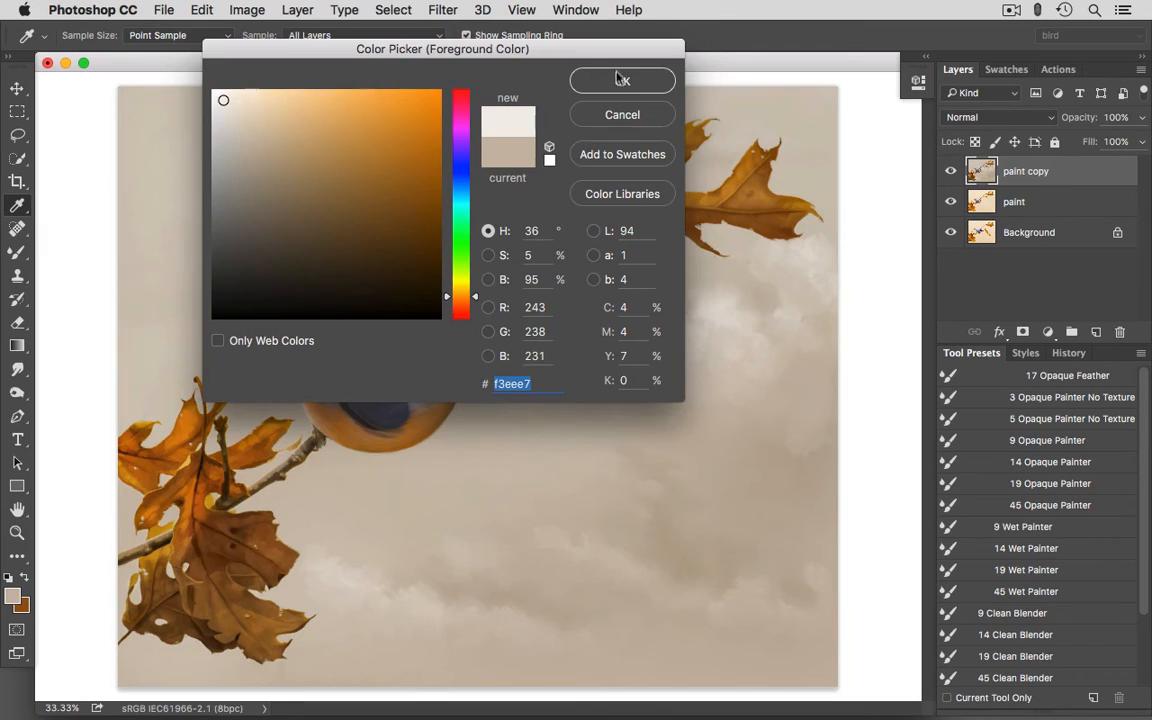
{"action": "left_click", "coordinate": [600, 80]}
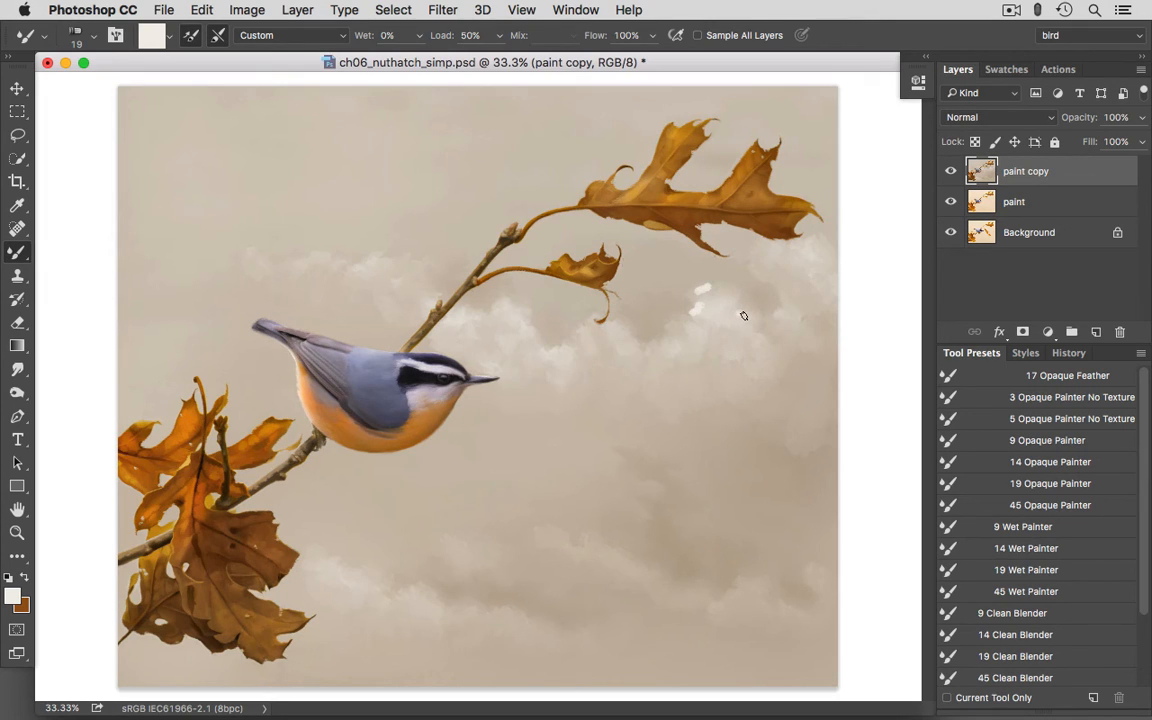
{"action": "left_click", "coordinate": [743, 315]}
- Blend the cloud-top highlights with the 19 Wet Painter preset, using light tones sampled from the surrounding cloud
{"action": "left_click", "coordinate": [1026, 569]}
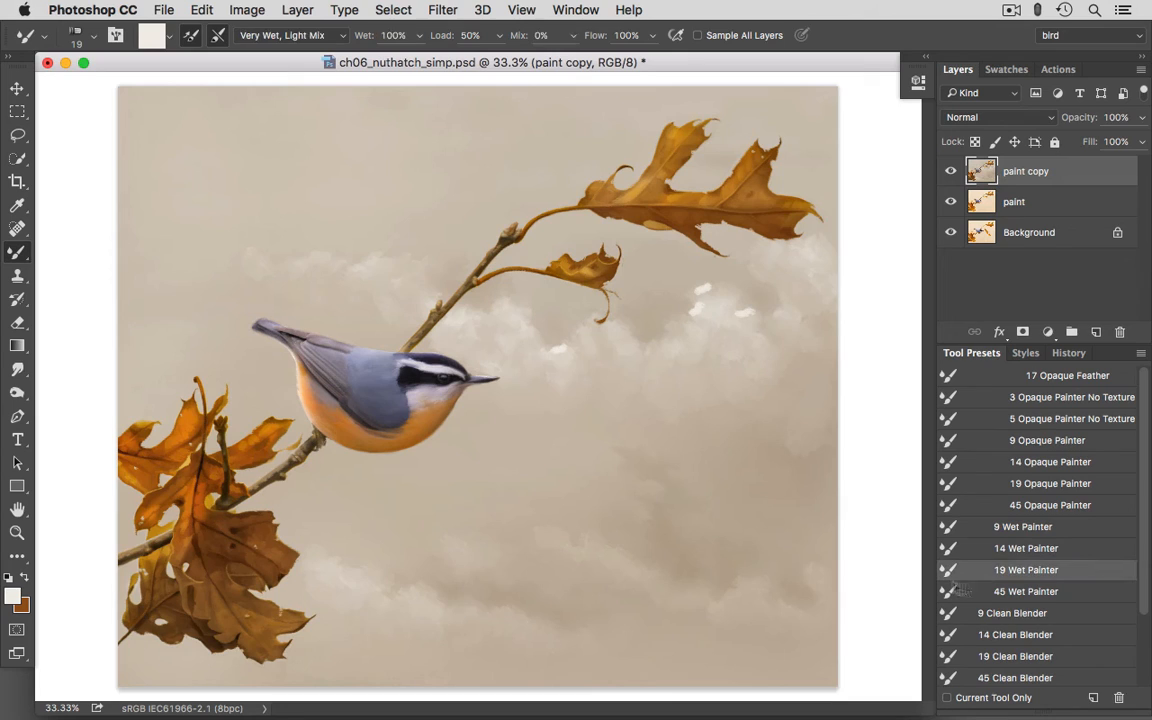
{"action": "left_click", "coordinate": [566, 354], "text": "alt"}
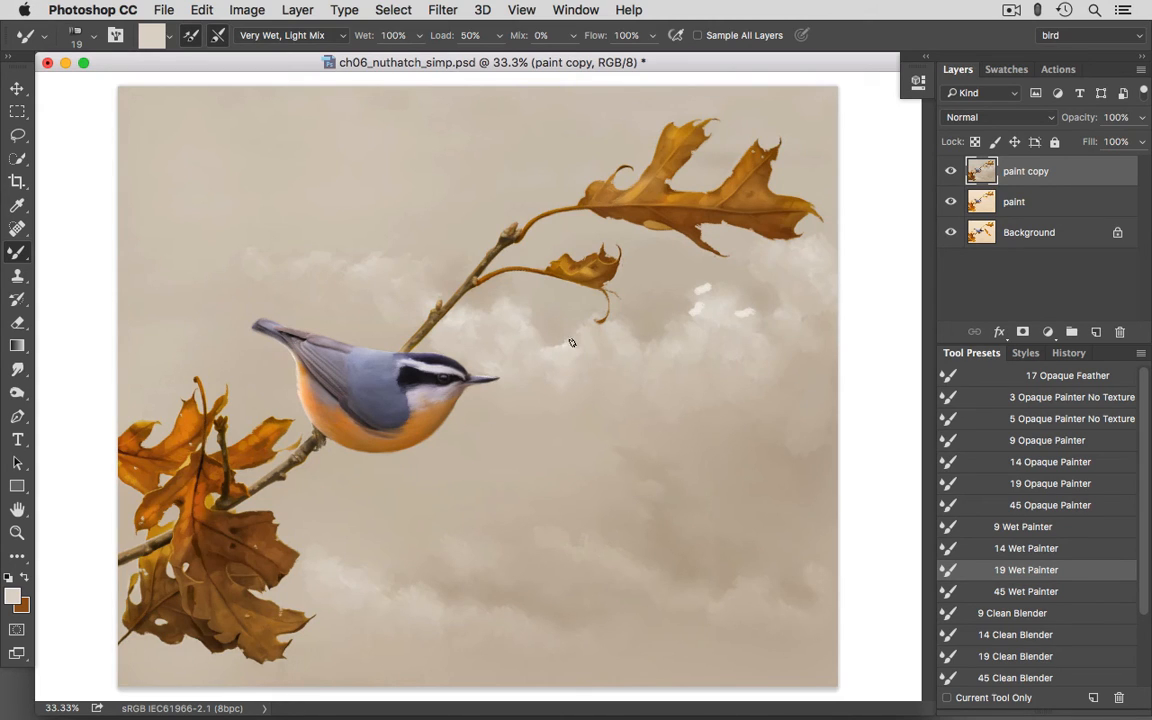
{"action": "left_click", "coordinate": [701, 304], "text": "alt"}
{"action": "left_click", "coordinate": [719, 294], "text": "alt"}
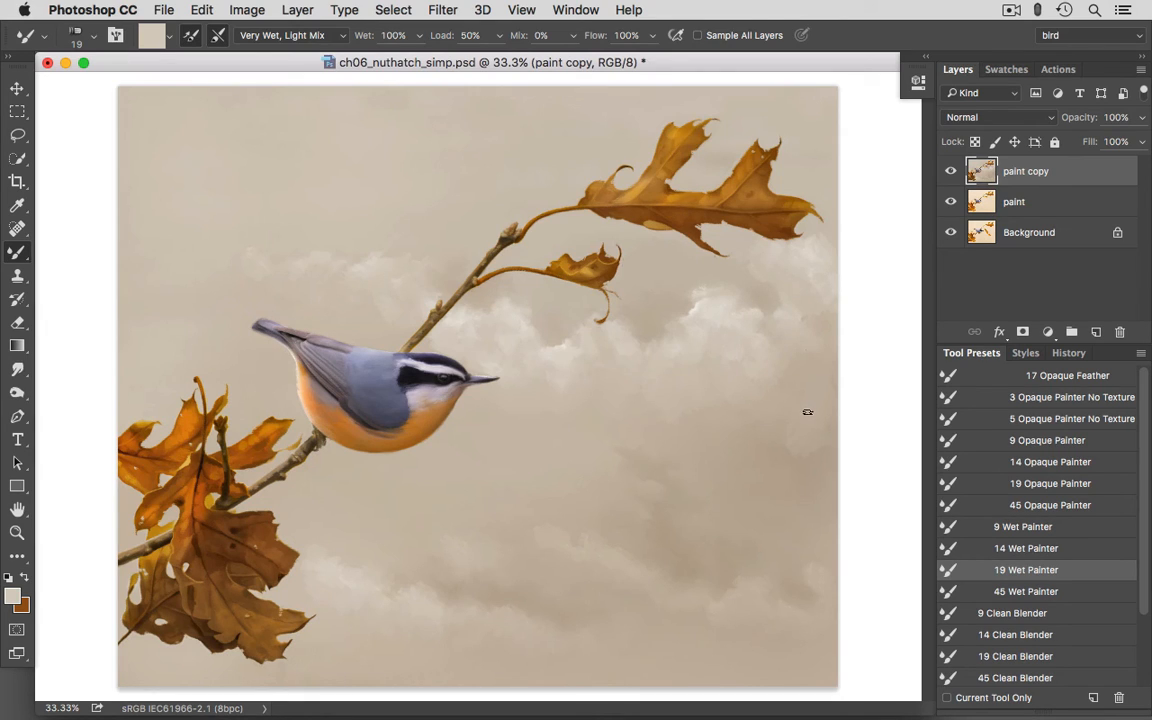
{"action": "left_click", "coordinate": [702, 306], "text": "alt"}
- Dab efeae4 highlights on the top of the cloud above the bird's back with the 19 Opaque Painter preset
{"action": "left_click", "coordinate": [12, 596]}
{"action": "left_click", "coordinate": [221, 105]}
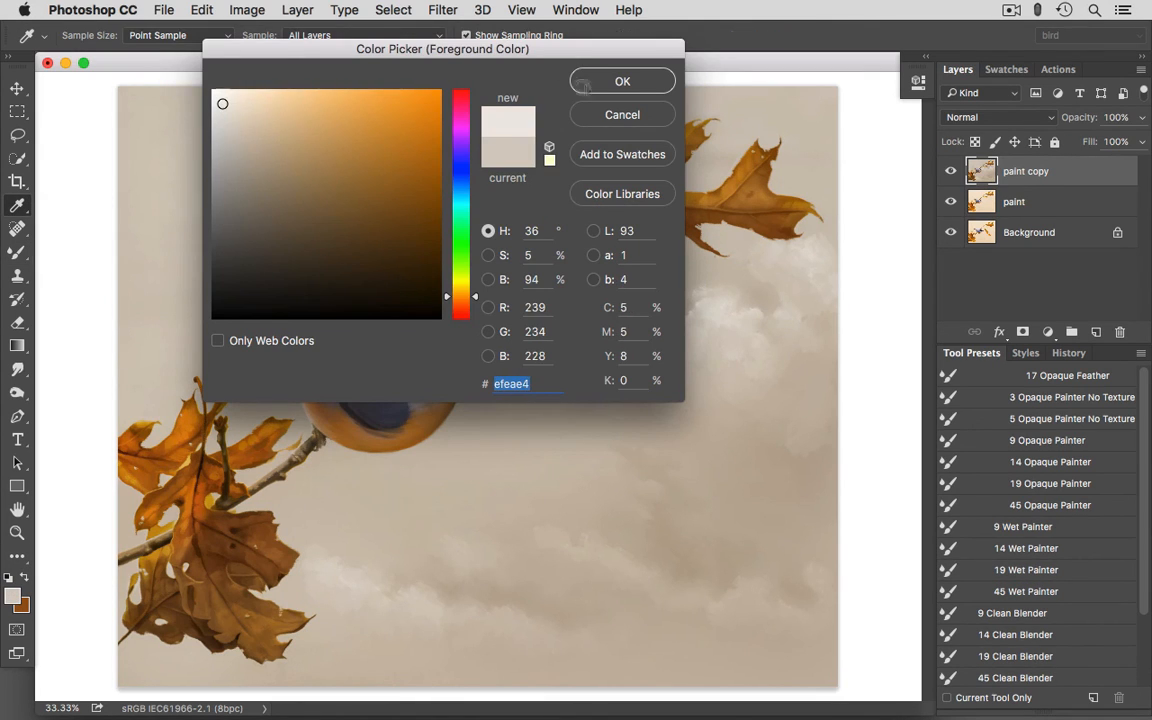
{"action": "left_click", "coordinate": [614, 86]}
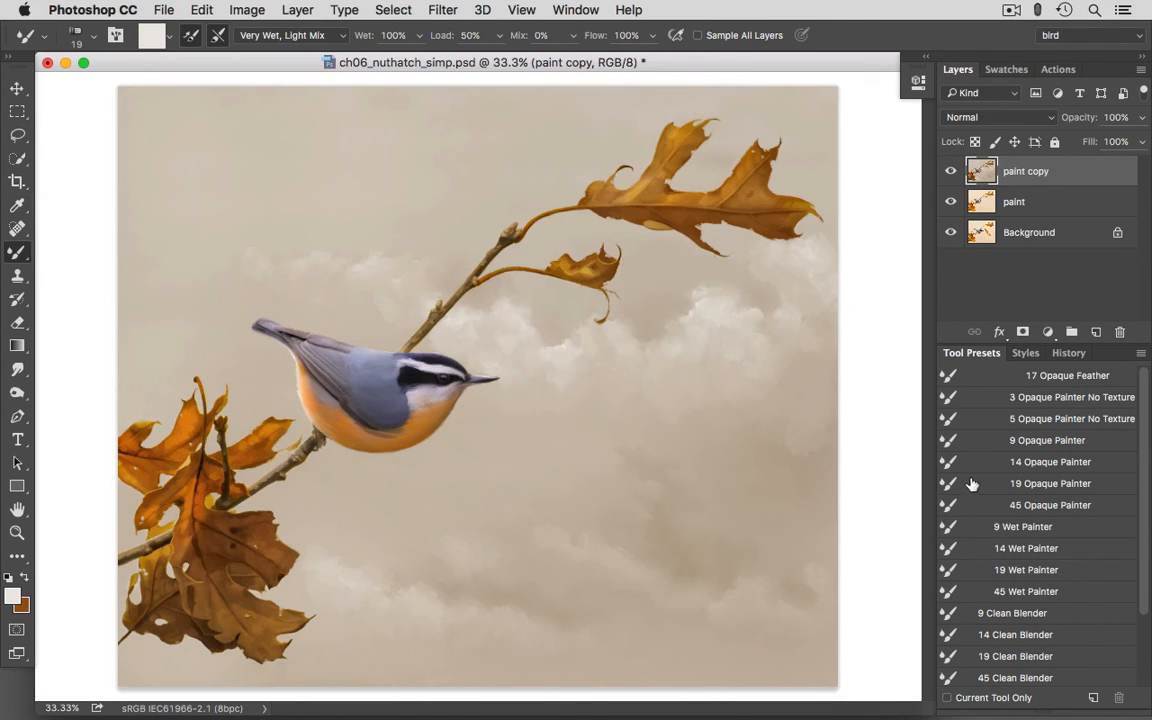
{"action": "left_click", "coordinate": [1040, 483]}
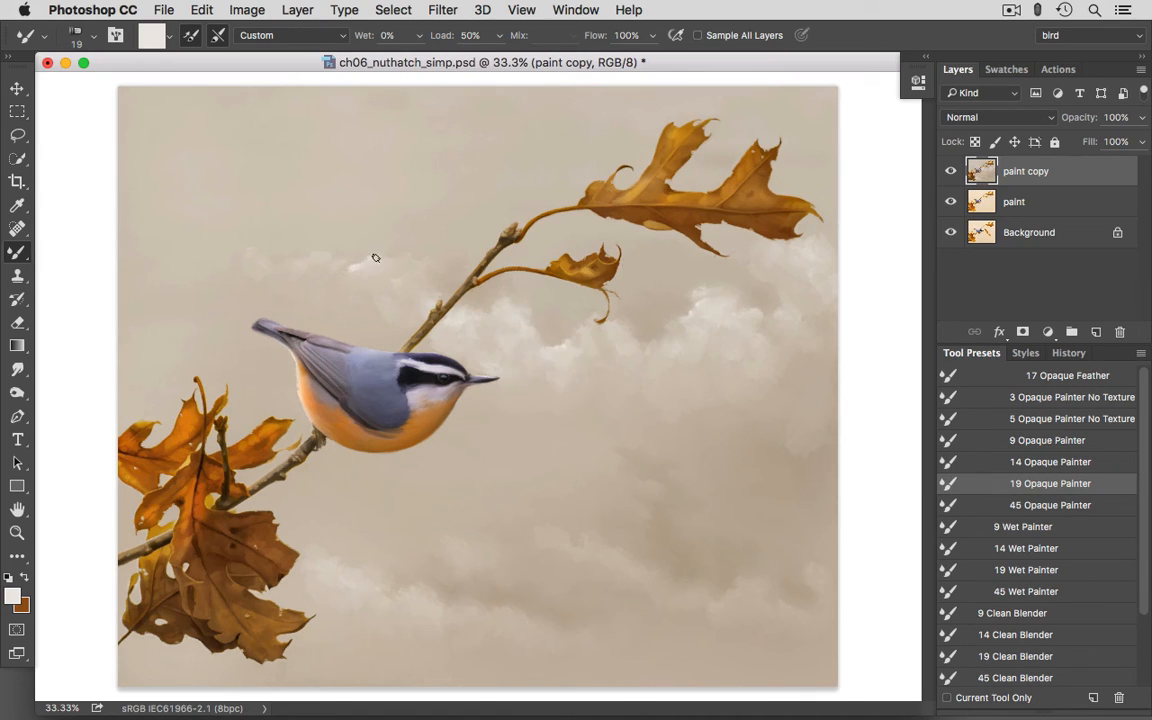
{"action": "left_click_drag", "start_coordinate": [381, 257], "coordinate": [385, 262]}
- Blend the highlights of the cloud above the bird with the 19 Wet Painter preset, using tones sampled from the cloud
{"action": "left_click", "coordinate": [1026, 569]}
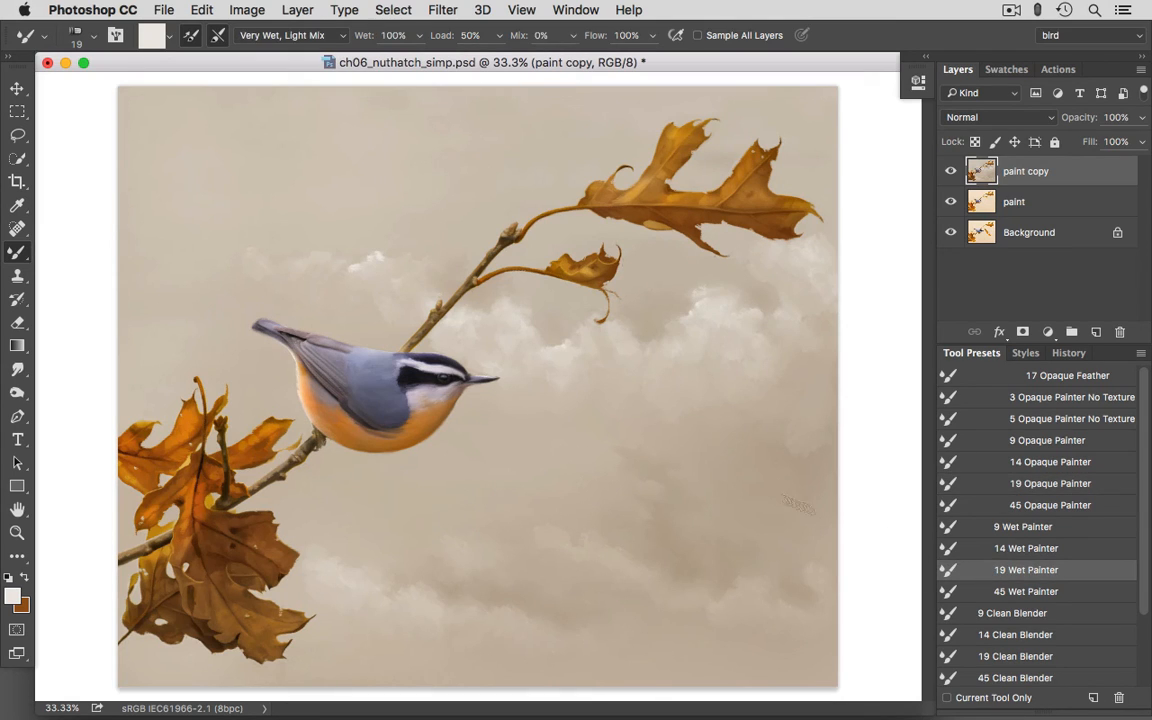
{"action": "left_click", "coordinate": [374, 258], "text": "alt"}
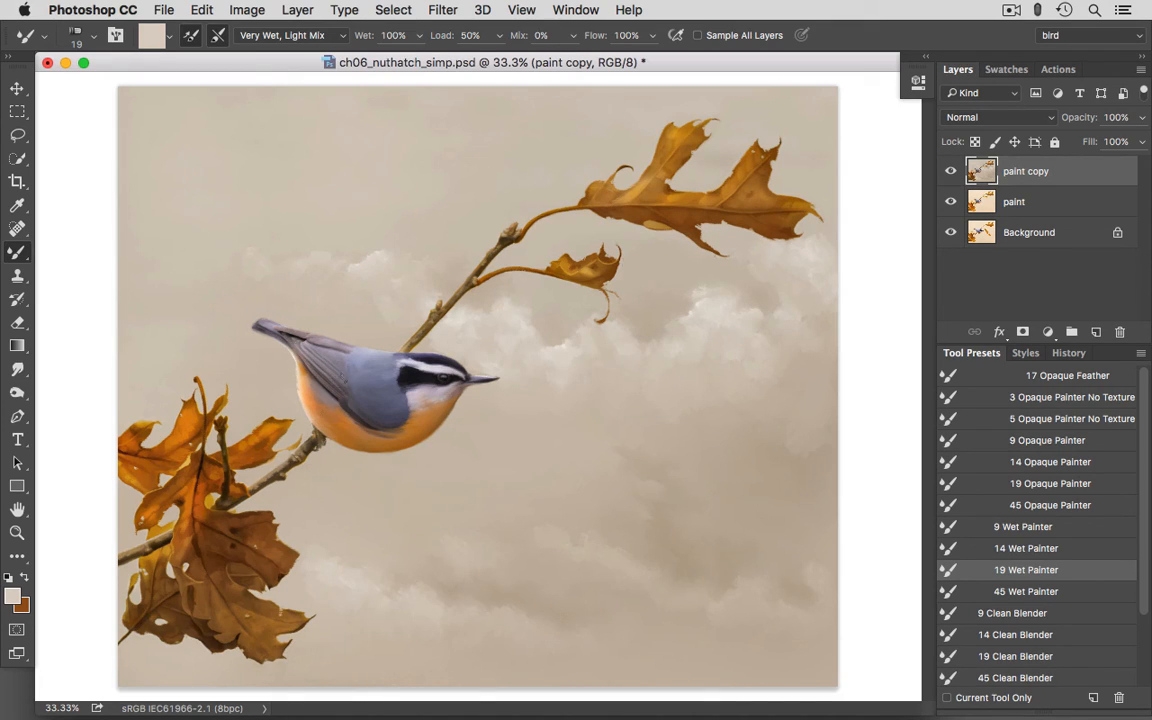
{"action": "left_click", "coordinate": [367, 260], "text": "alt"}
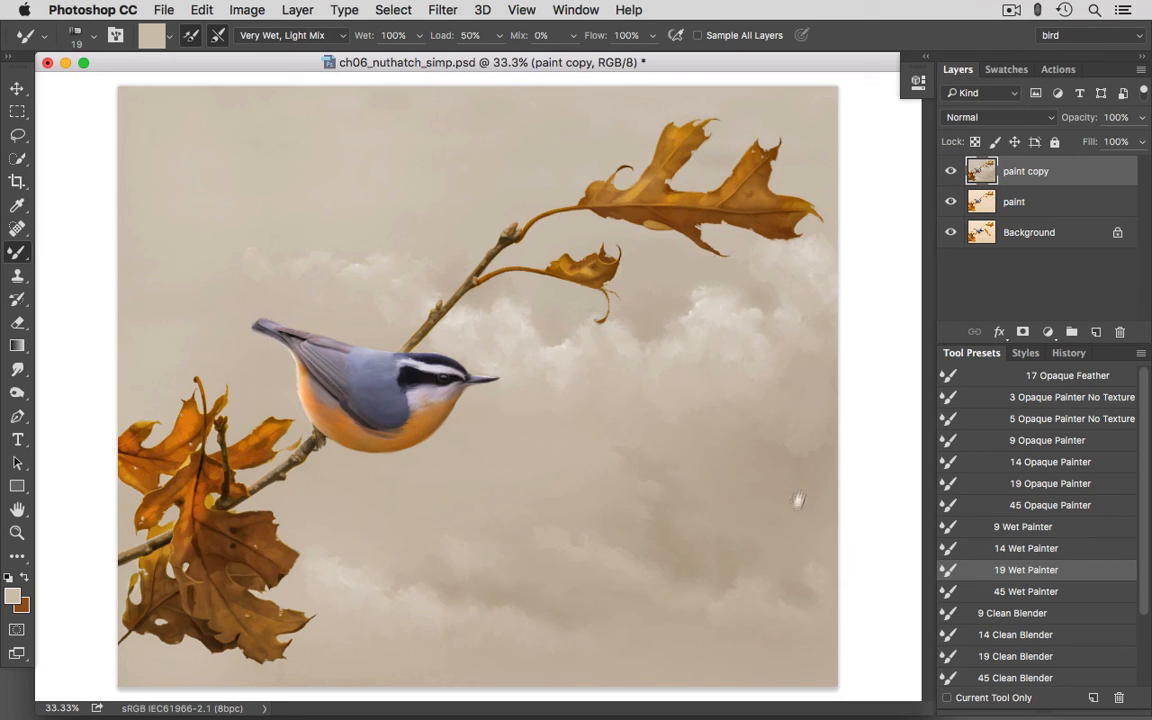
- Darken the paint copy layer with a Levels adjustment, lowering the white output level to 240 and comparing the preview
{"action": "left_click", "coordinate": [236, 13]}
{"action": "mouse_move", "coordinate": [288, 64]}
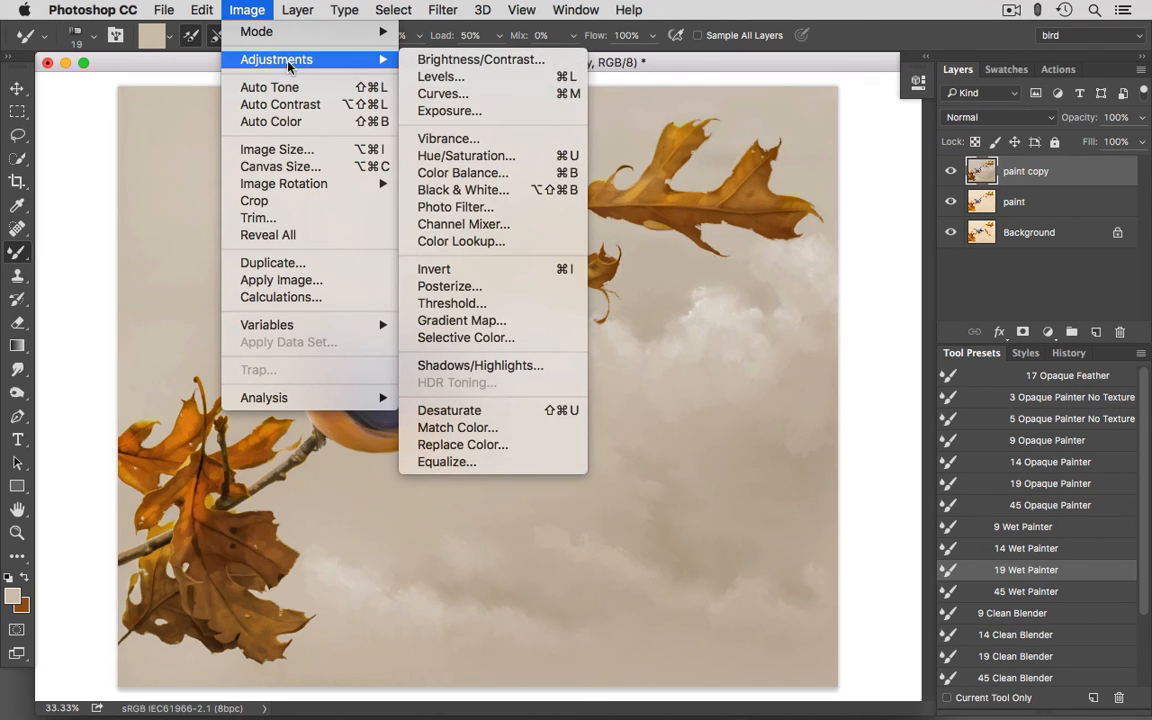
{"action": "left_click", "coordinate": [470, 82]}
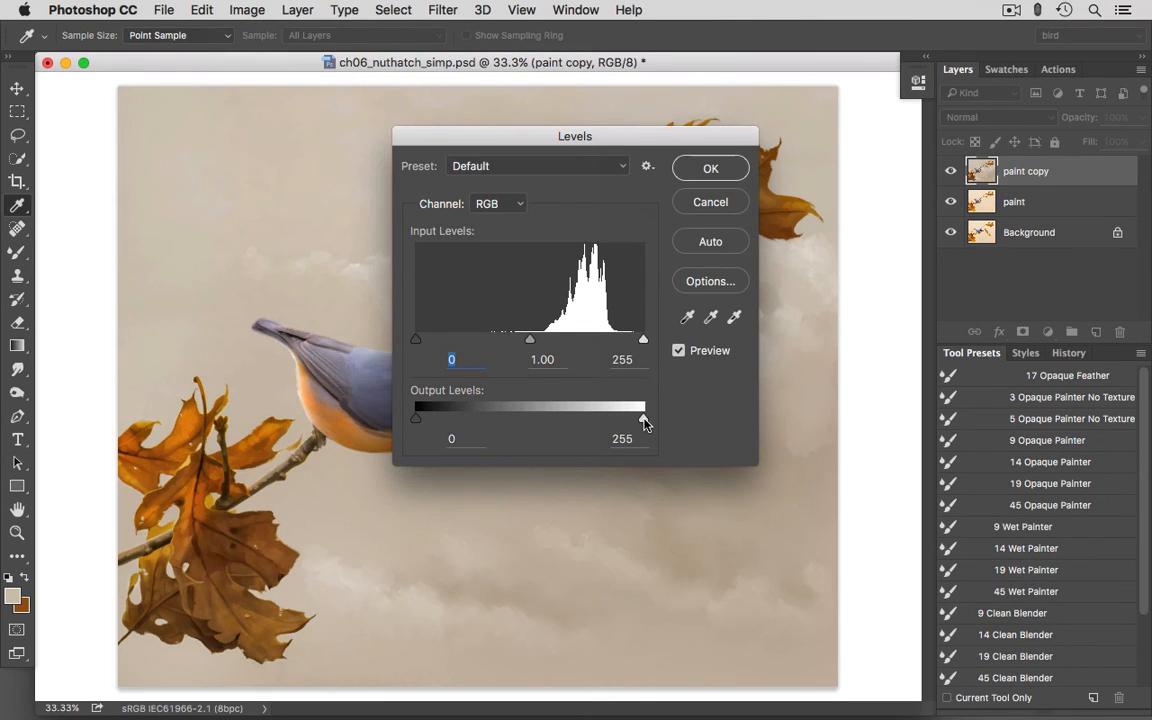
{"action": "mouse_move", "coordinate": [643, 422]}
{"action": "left_mouse_down"}
{"action": "mouse_move", "coordinate": [620, 421]}
{"action": "mouse_move", "coordinate": [630, 422]}
{"action": "left_mouse_up"}
{"action": "left_click_drag", "start_coordinate": [751, 141], "coordinate": [888, 152]}
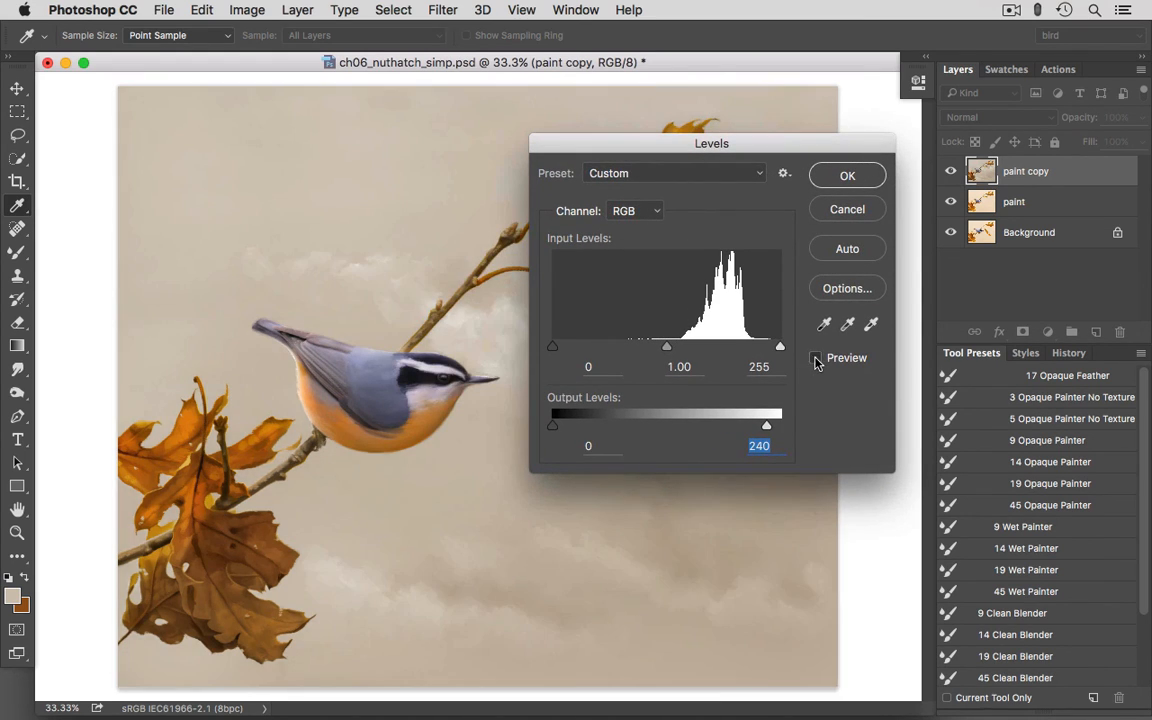
{"action": "left_click", "coordinate": [816, 358]}
{"action": "left_click", "coordinate": [845, 176]}
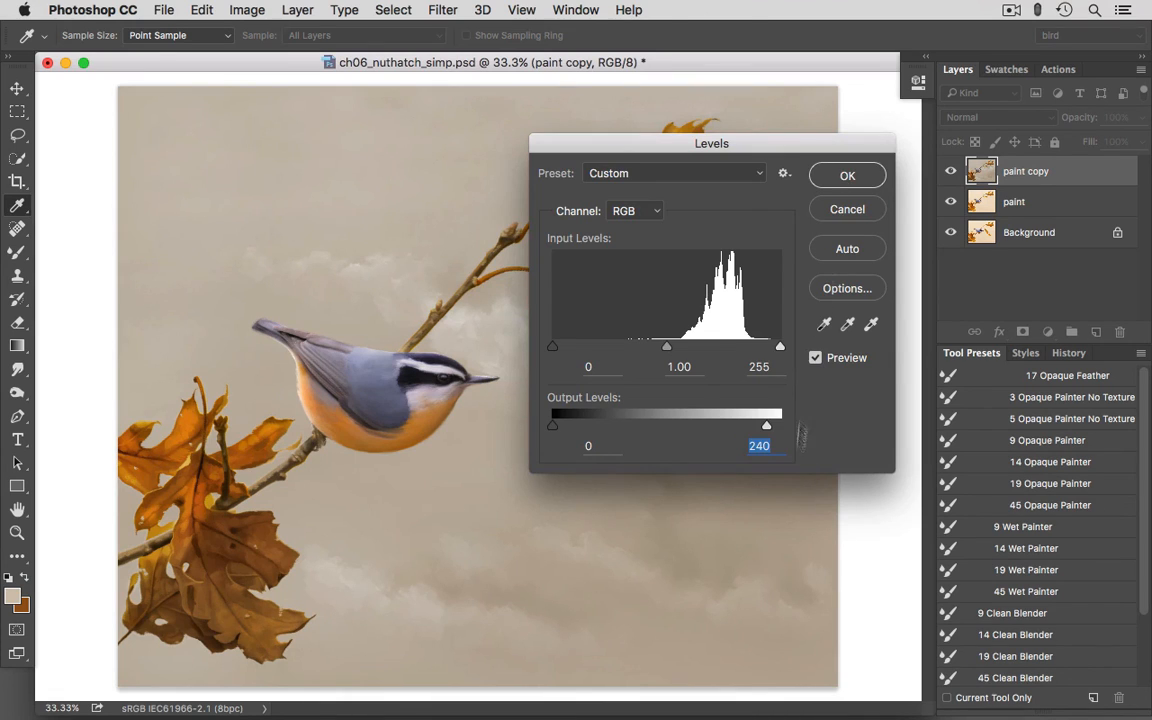
{"action": "key", "text": "b"}
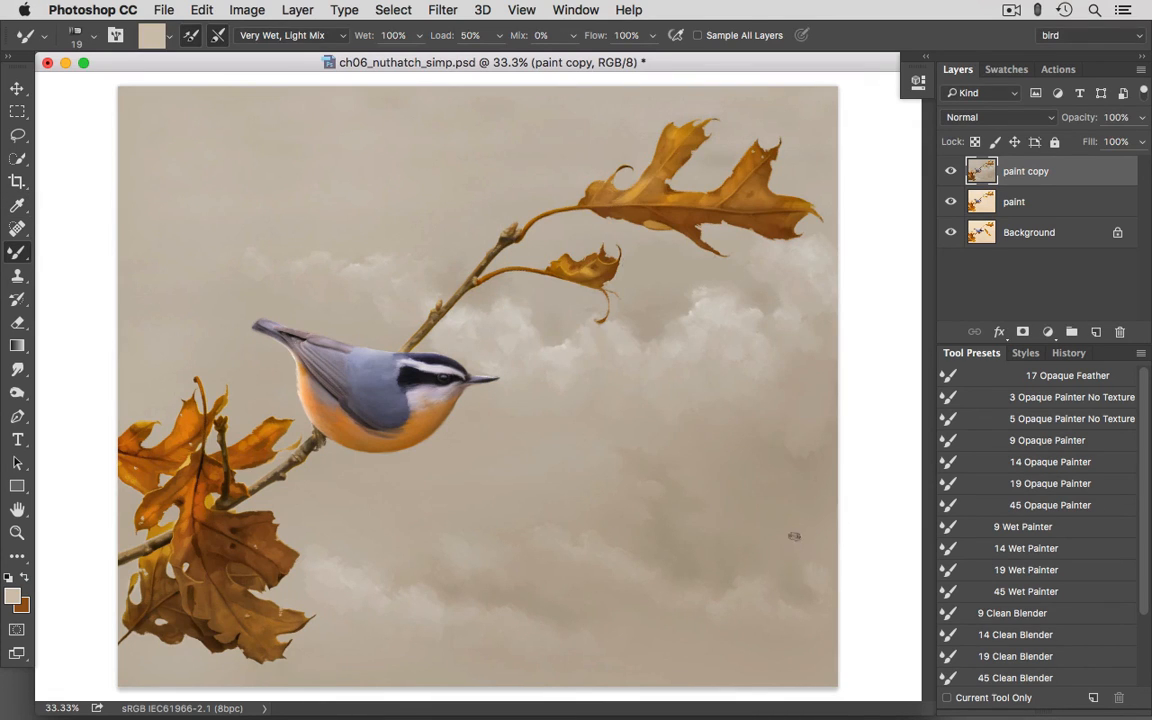
- Set the last Mixer Brush state before the Levels adjustment as the history source for the History Brush
{"action": "left_click", "coordinate": [1069, 353]}
{"action": "left_click", "coordinate": [948, 653]}
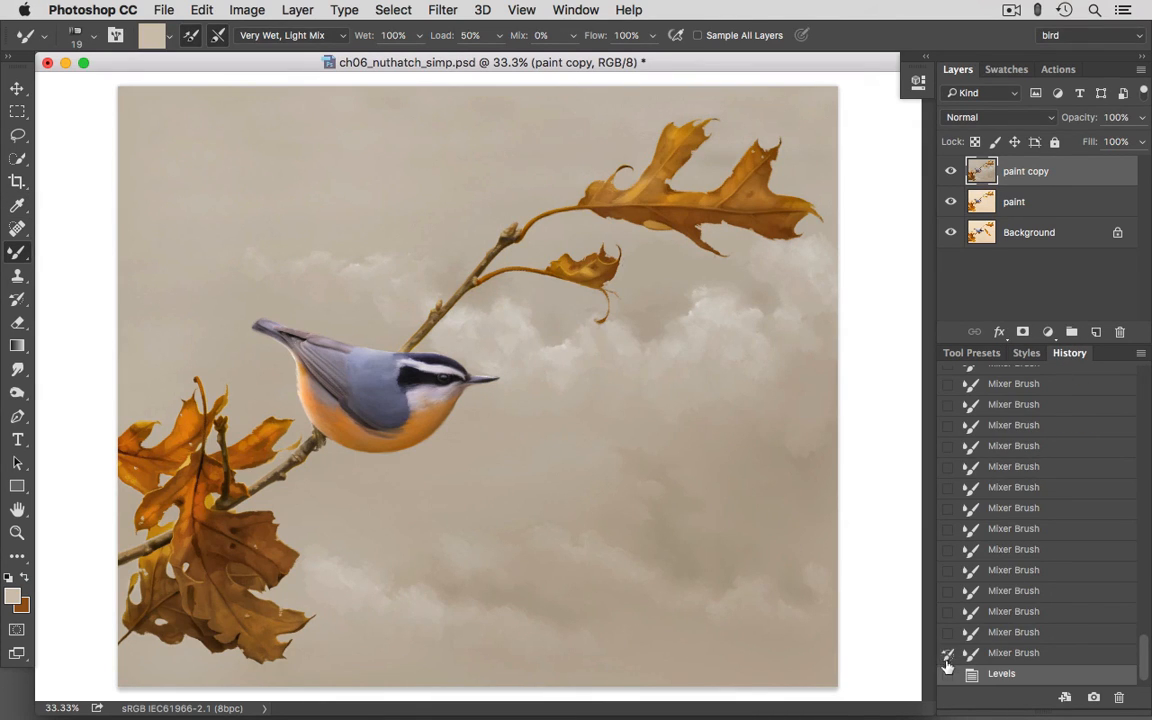
{"action": "left_click", "coordinate": [971, 353]}
{"action": "left_click", "coordinate": [18, 299]}
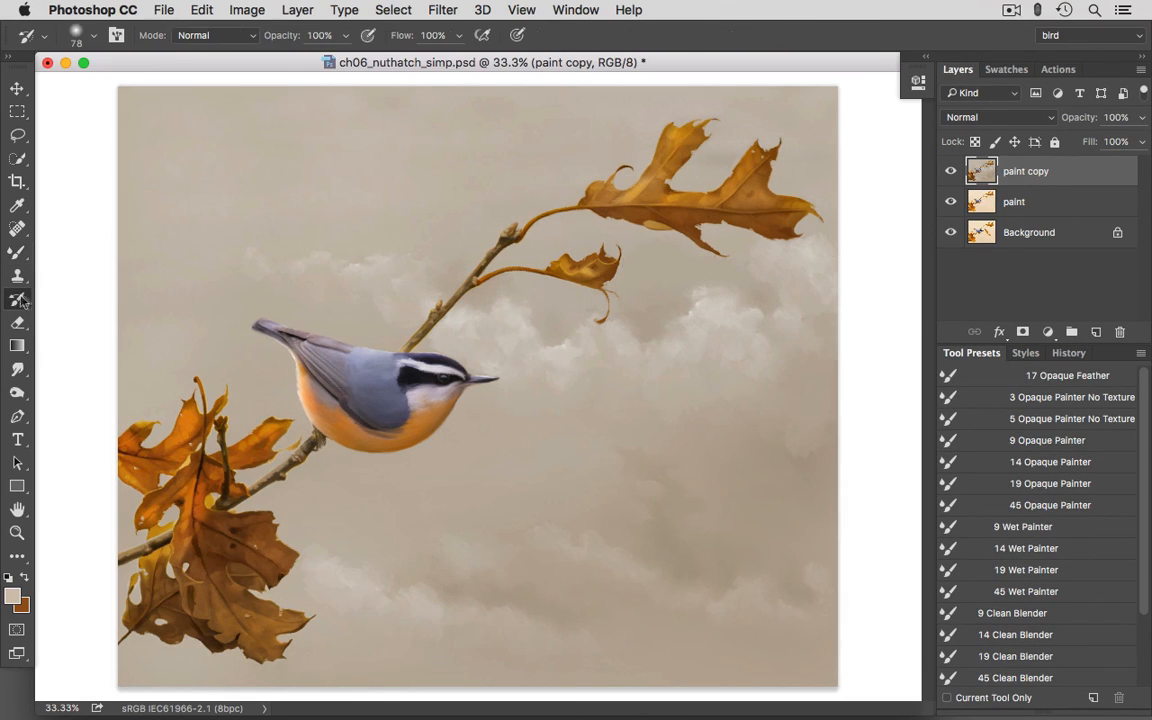
- Brush the lighter pre-Levels tones back into the middle of the painting with the History Brush at 900 px and 65% opacity
{"action": "left_click", "coordinate": [93, 39]}
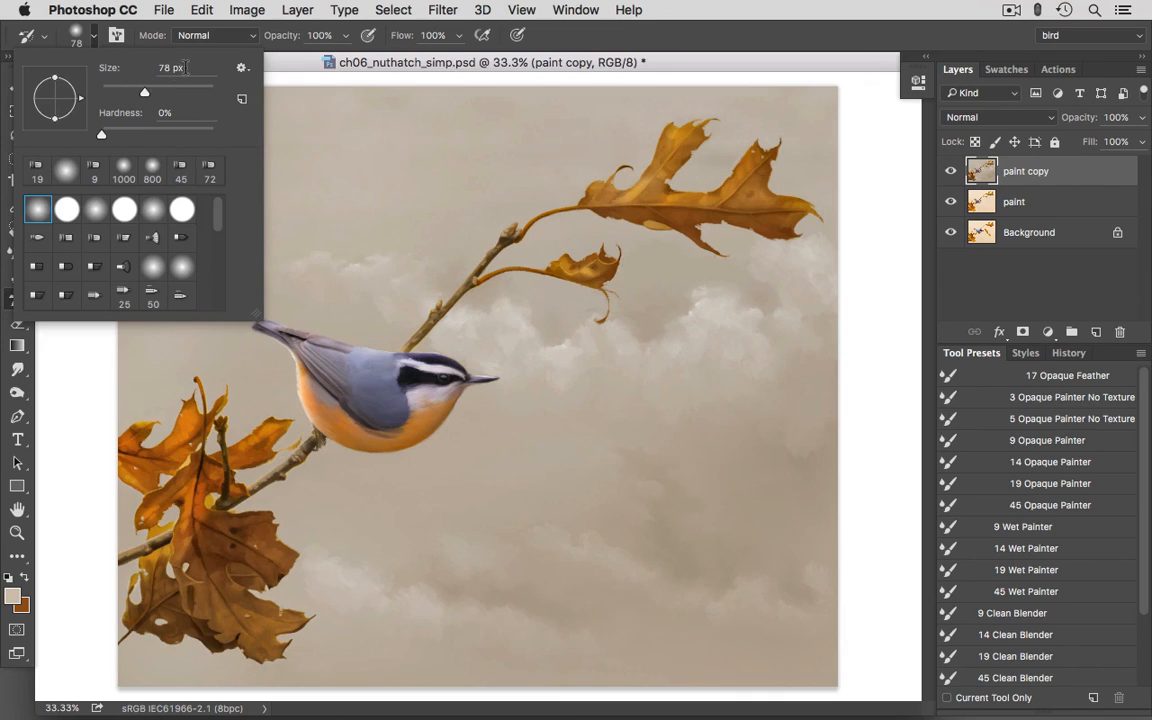
{"action": "type", "text": "900"}
{"action": "key", "text": "Return"}
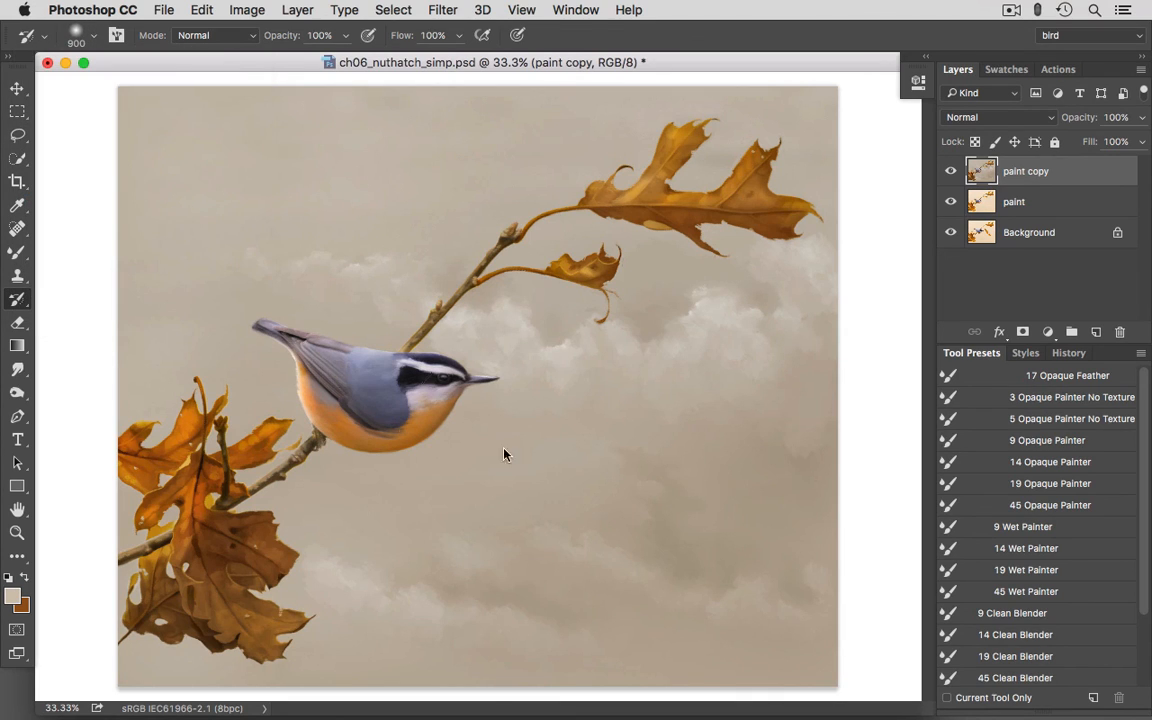
{"action": "left_click", "coordinate": [345, 35]}
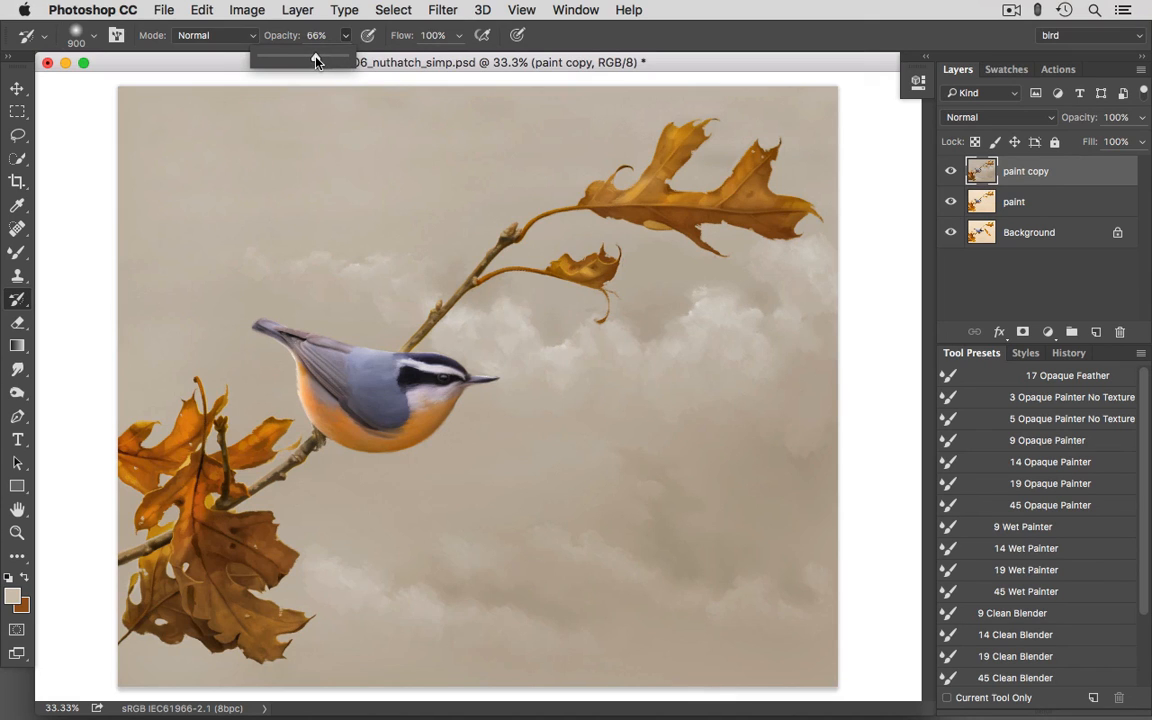
{"action": "left_click_drag", "start_coordinate": [316, 58], "coordinate": [315, 58]}
{"action": "left_click", "coordinate": [732, 28]}
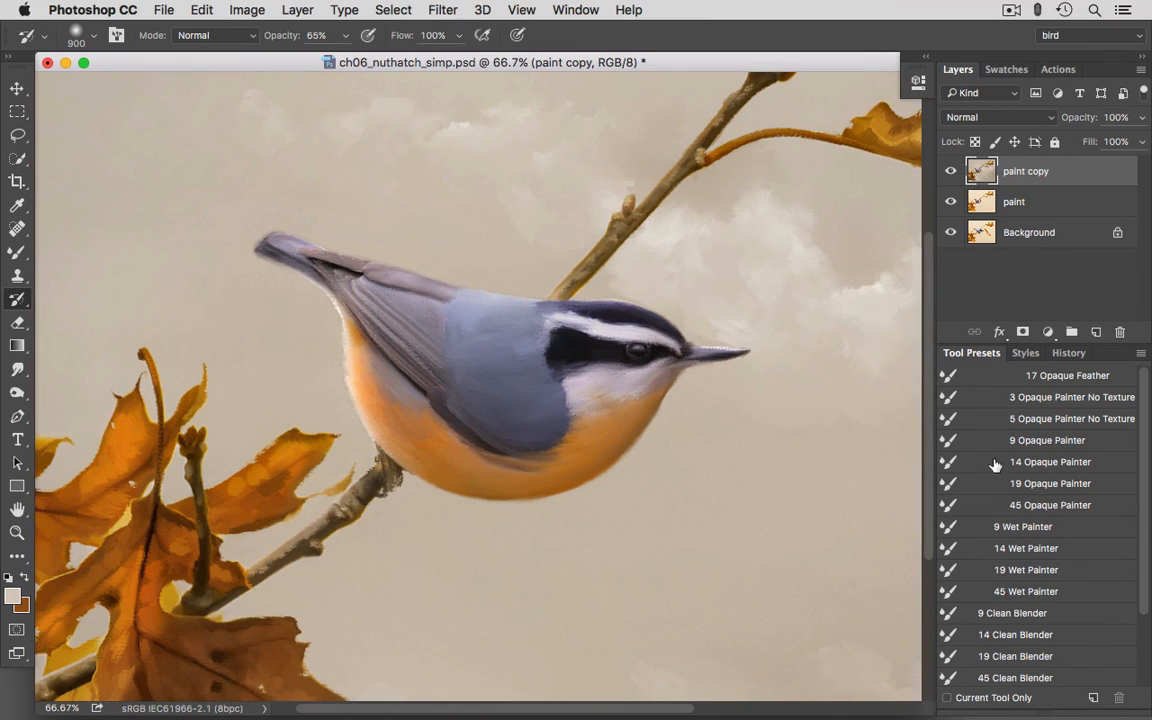
- Choose the 14 Opaque Painter preset, and compare the painting with the paint copy layer hidden and shown
{"action": "left_click", "coordinate": [995, 464]}
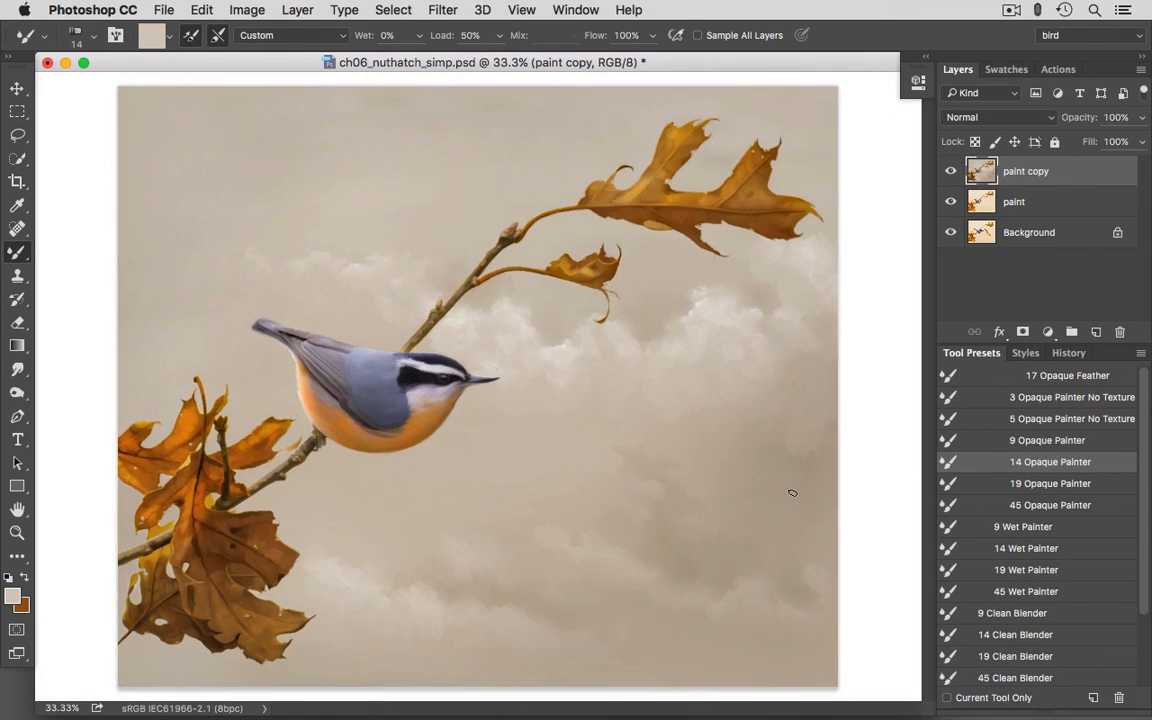
{"action": "left_click", "coordinate": [951, 172]}
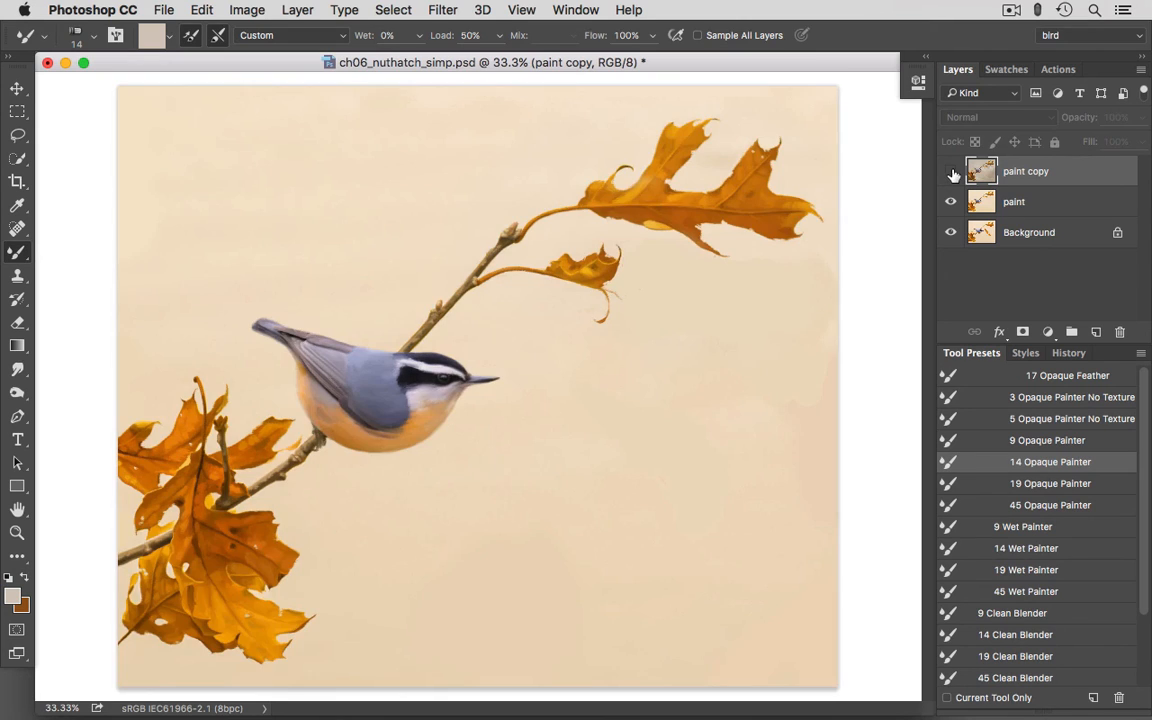
{"action": "left_click", "coordinate": [951, 172]}
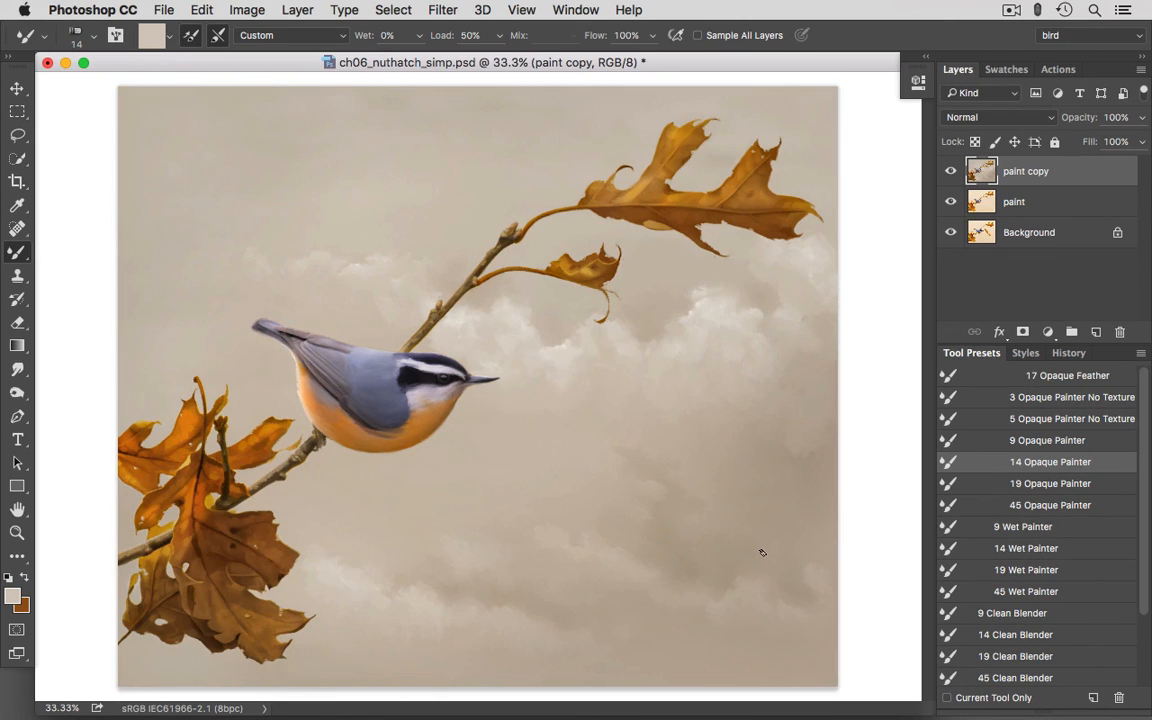